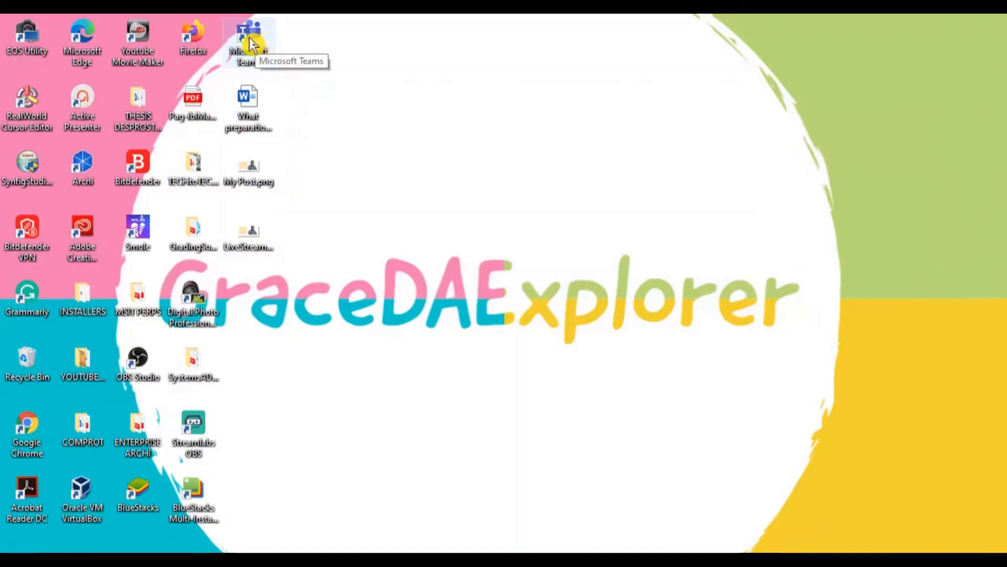
Step: Launch Teams, go to Calendar and start an instant meeting with Meet now
double_click(250, 41)
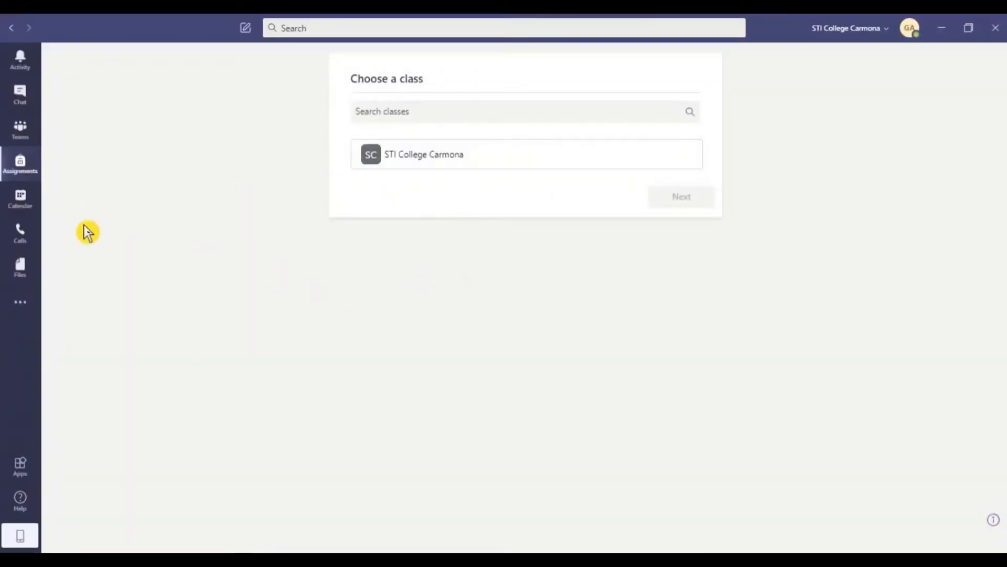
left_click(20, 200)
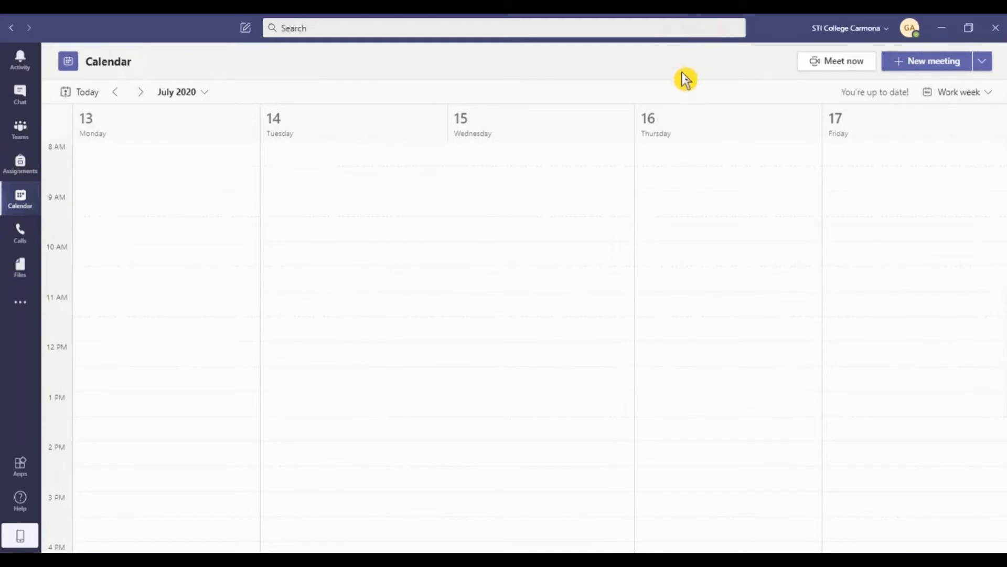
left_click(844, 67)
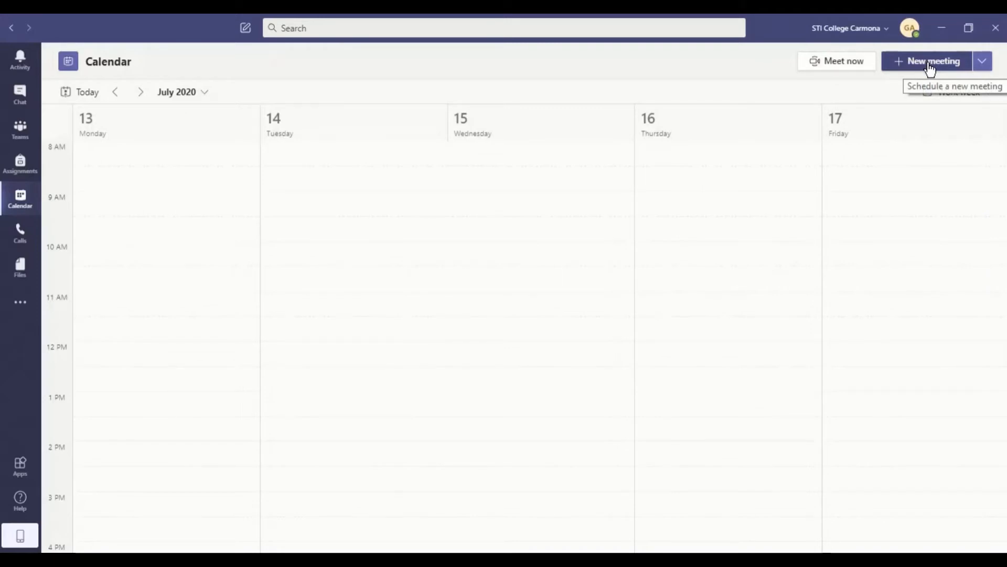
left_click(826, 64)
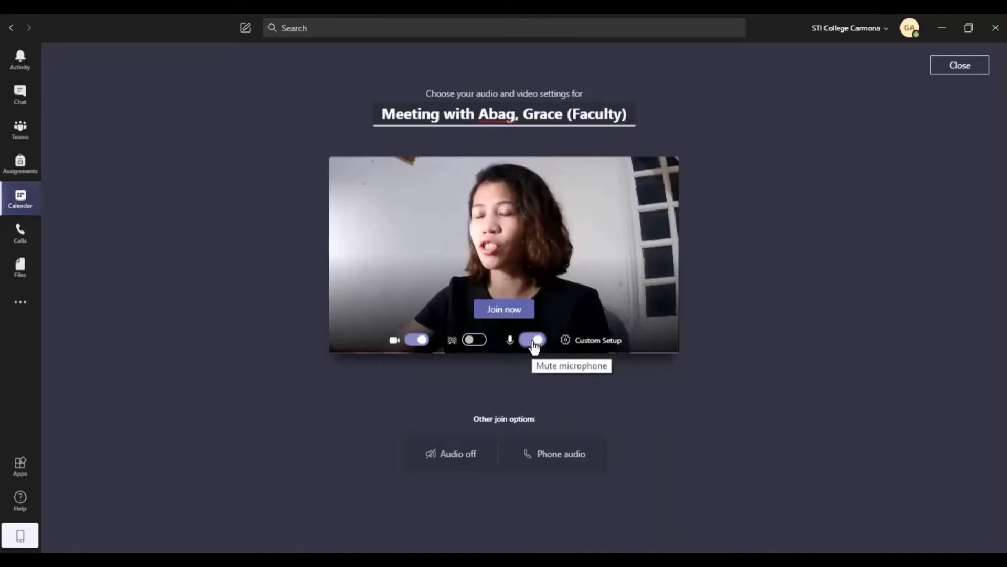
left_click(566, 341)
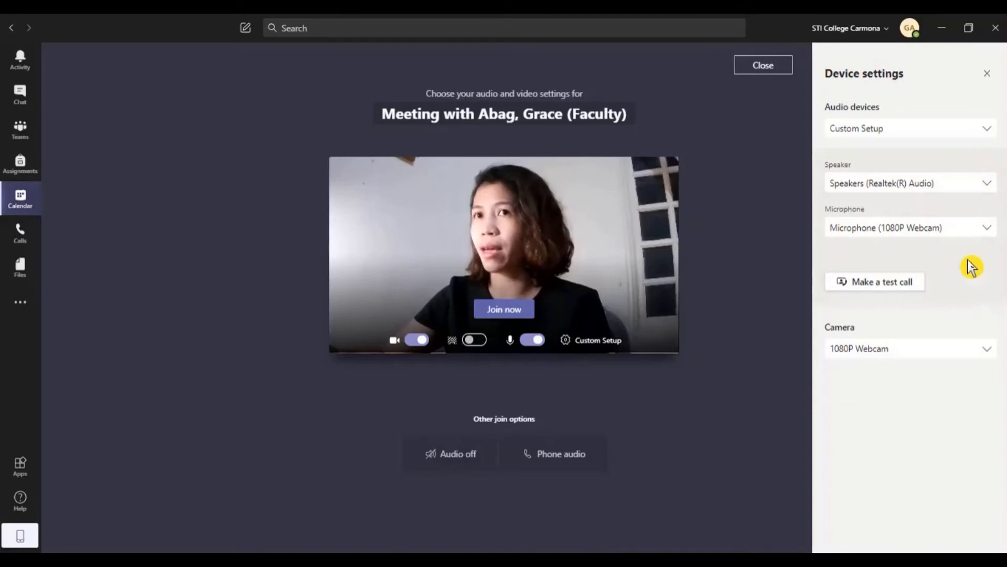
left_click(985, 76)
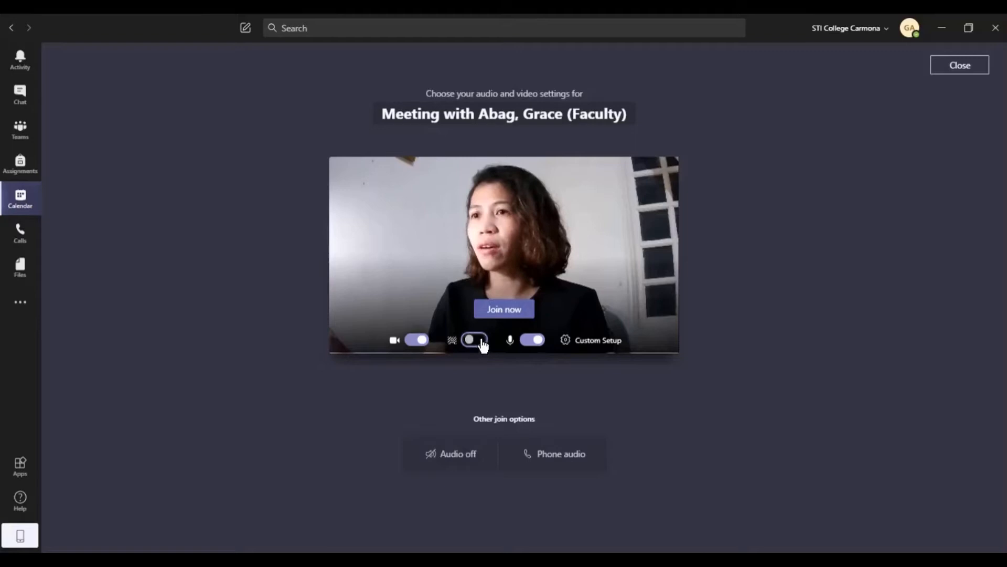
Step: Apply the pink balloons virtual background and join the meeting
left_click(475, 340)
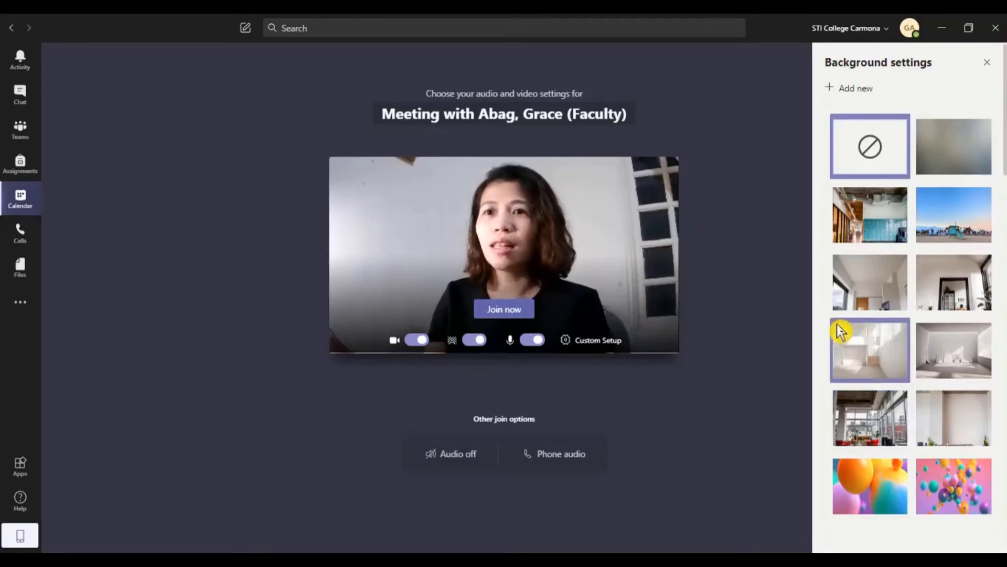
left_click(939, 491)
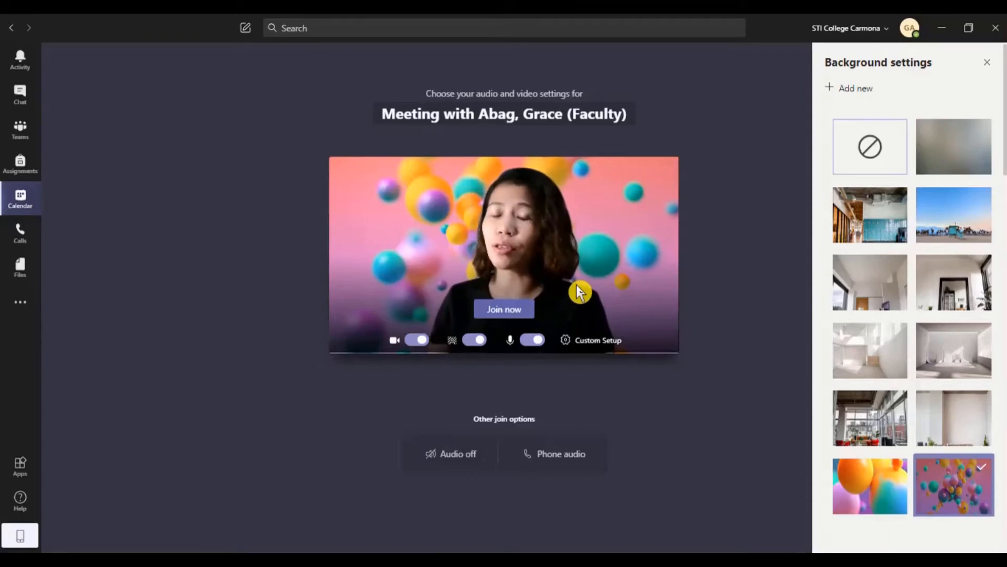
left_click(511, 310)
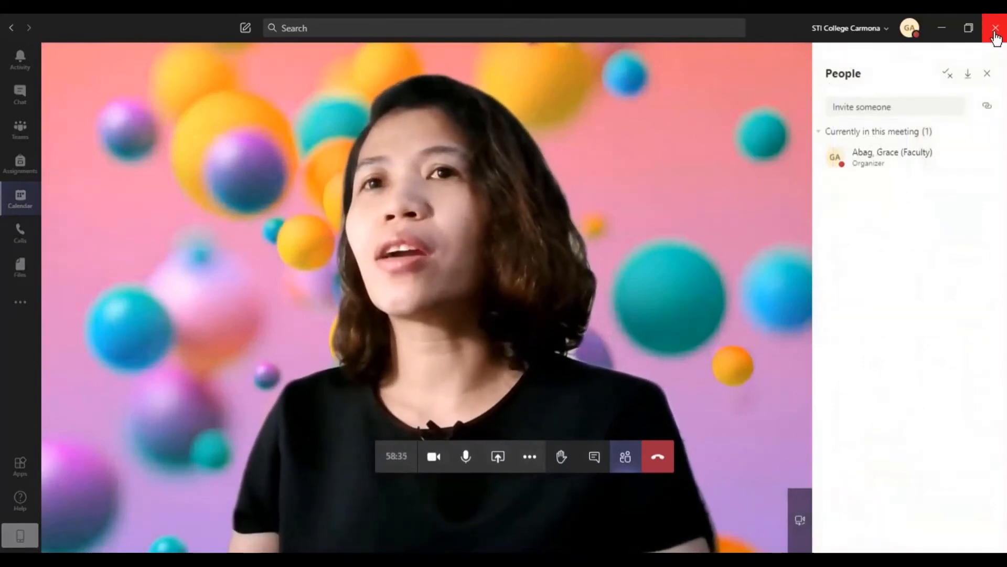
Step: Close the People panel and bring up the content sharing choices
left_click(987, 74)
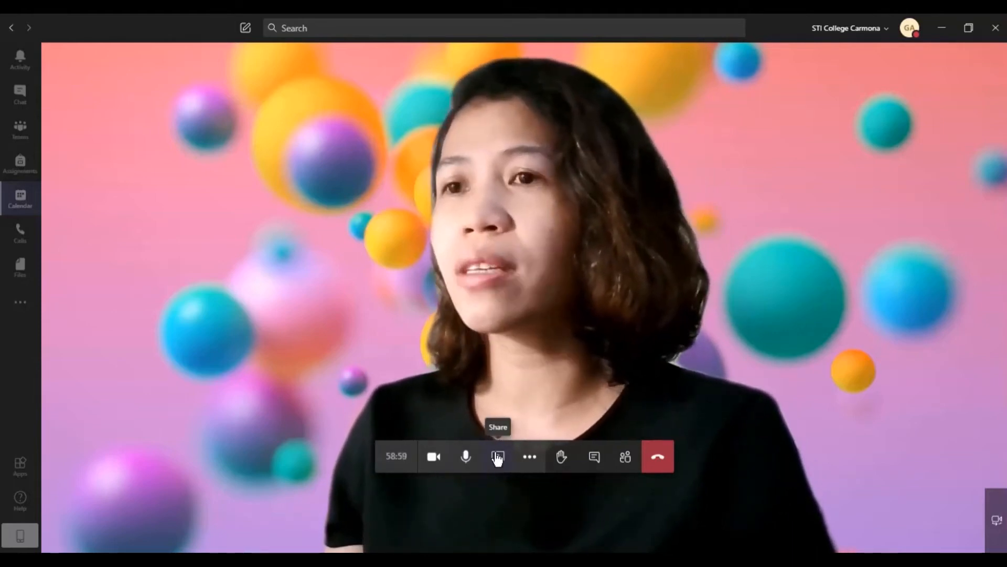
left_click(497, 458)
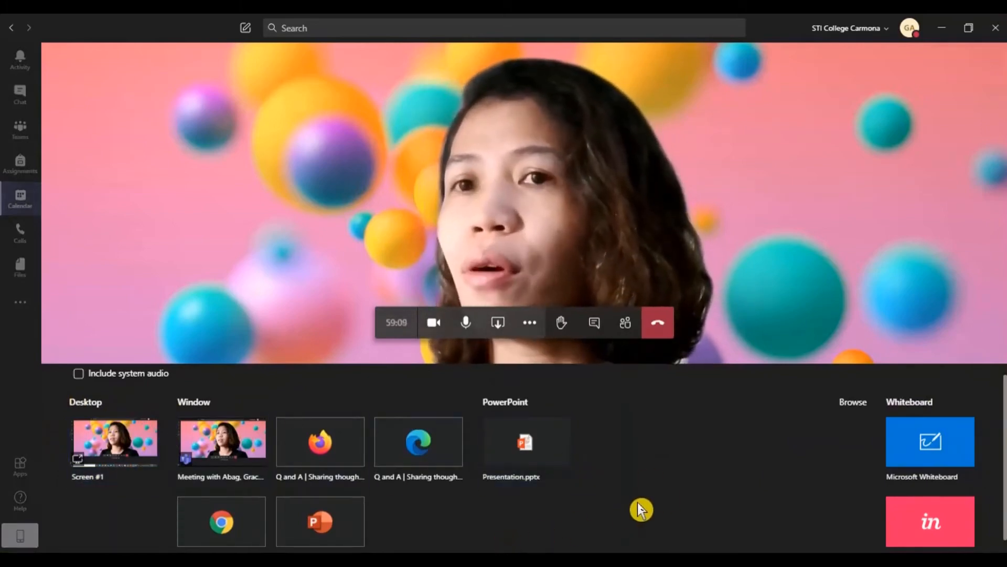
scroll(640, 509, "down", 1)
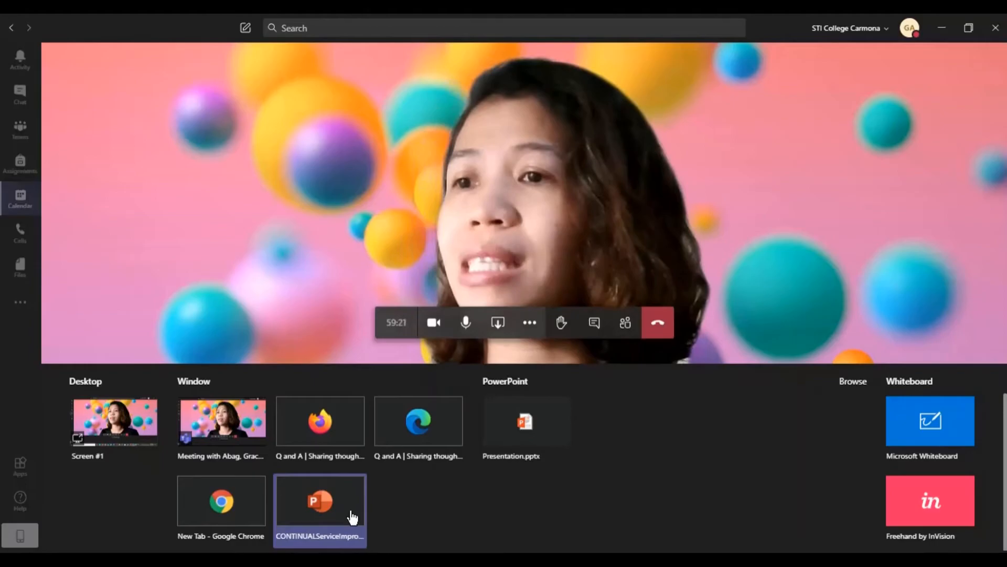
Step: Share the PowerPoint window into the call, cancel Present Online, and advance a slide
left_click(352, 516)
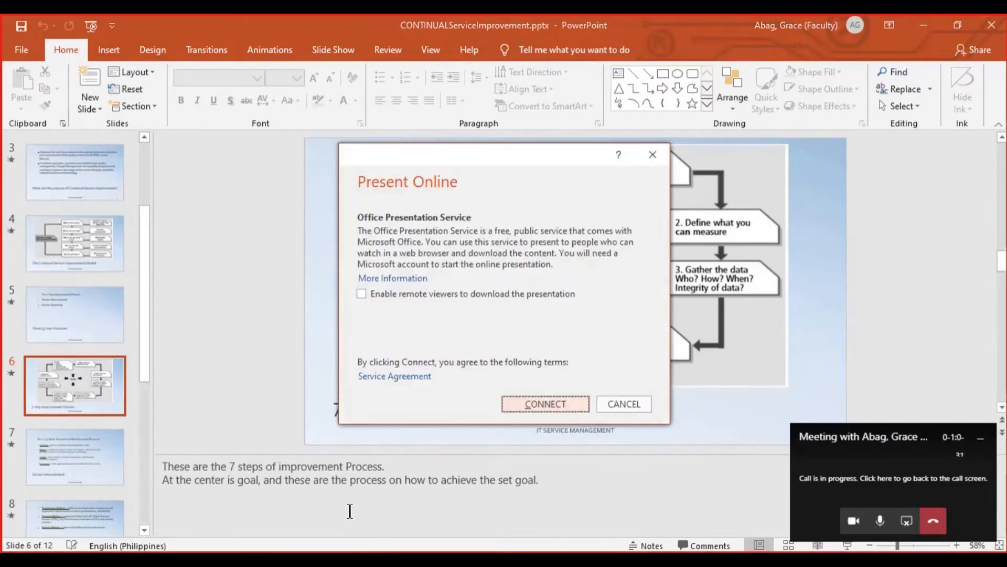
left_click(545, 404)
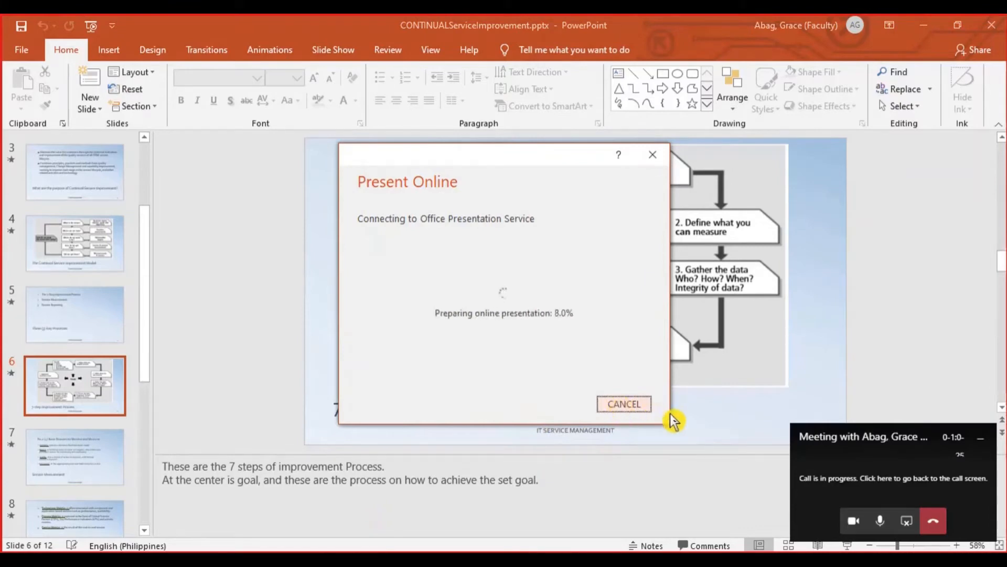
left_click(623, 406)
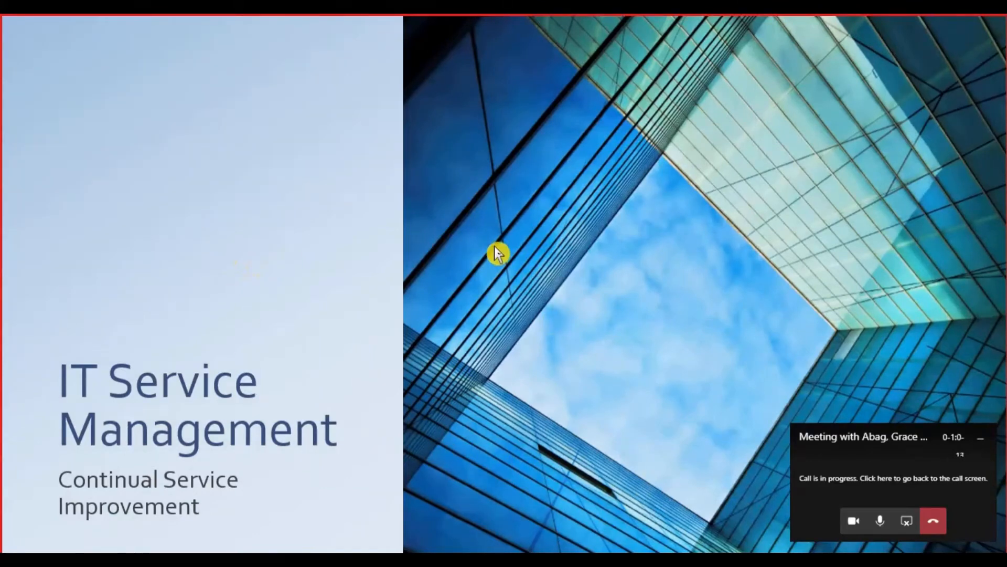
left_click(562, 398)
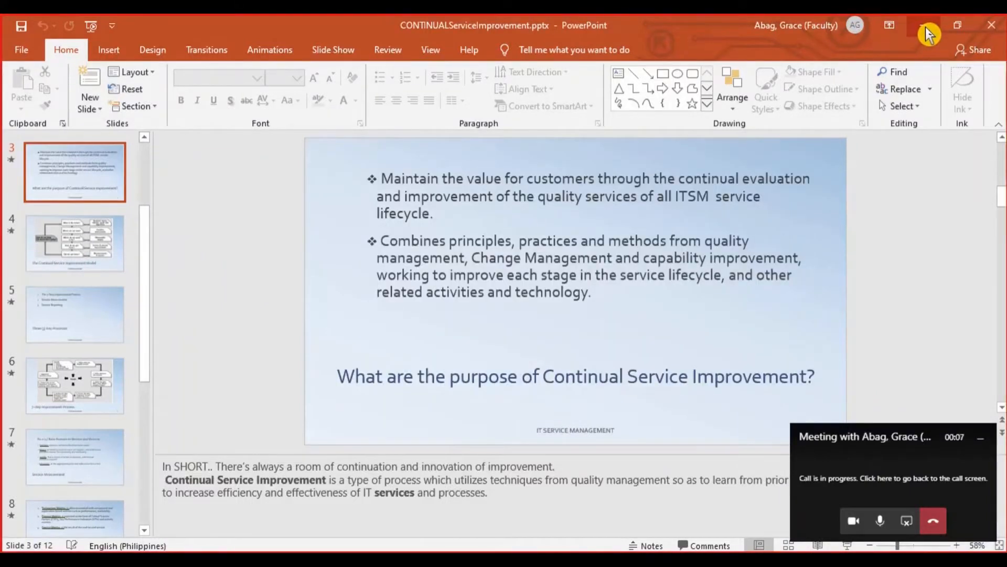
Step: Minimize PowerPoint, return to the Teams call and dismiss the paused-sharing banner
left_click(929, 34)
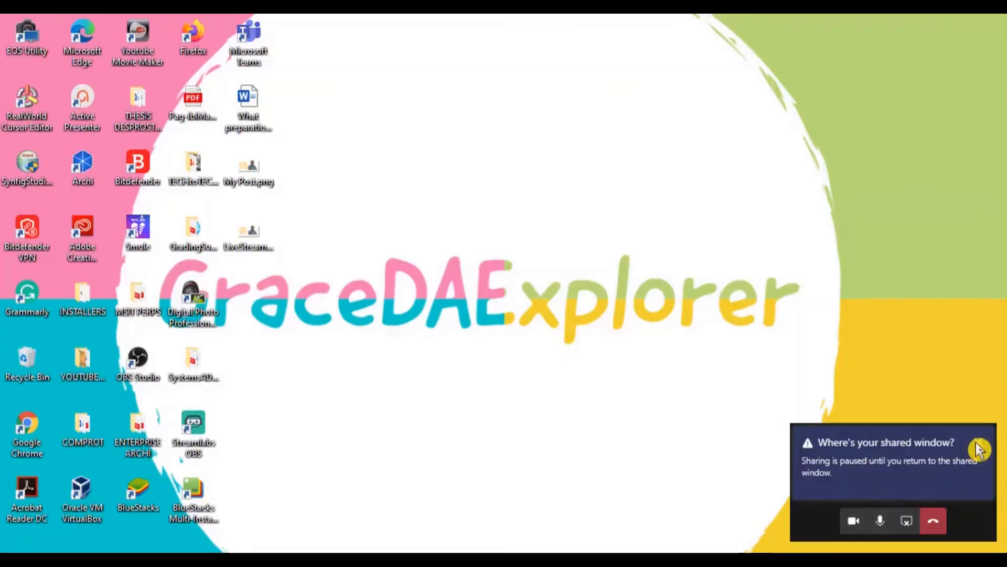
left_click(890, 473)
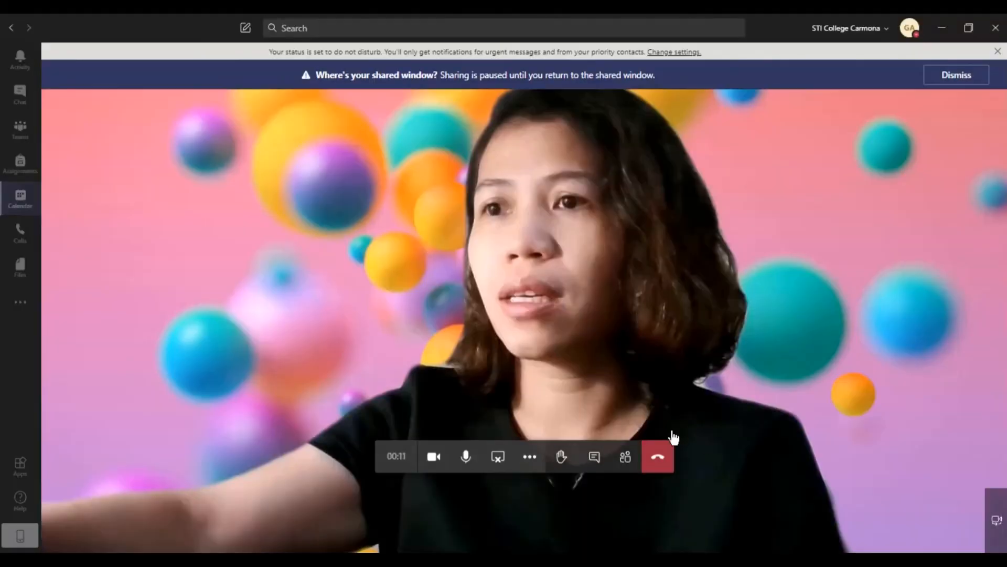
left_click(956, 75)
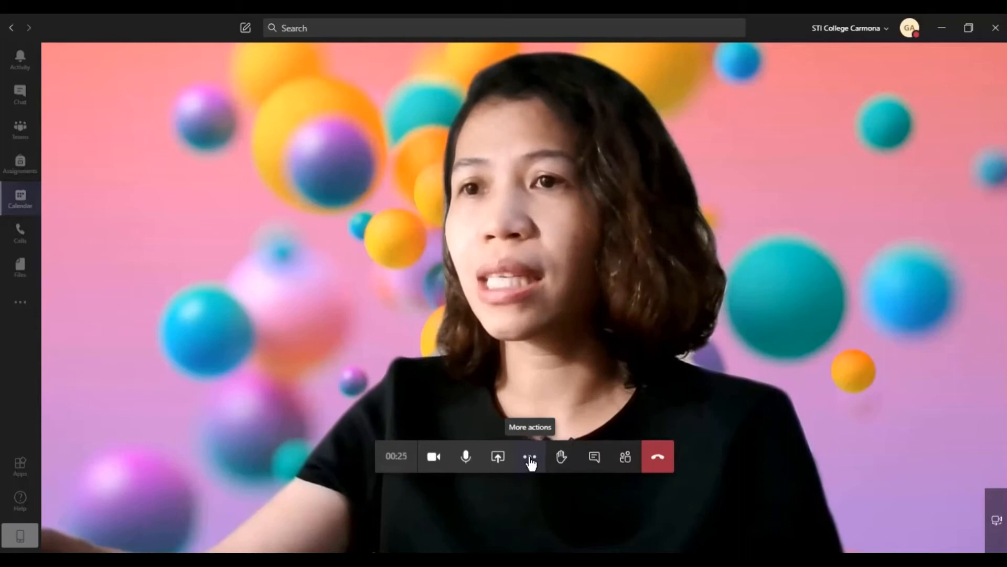
Step: Briefly view device settings, then turn on live captions from More actions
left_click(531, 458)
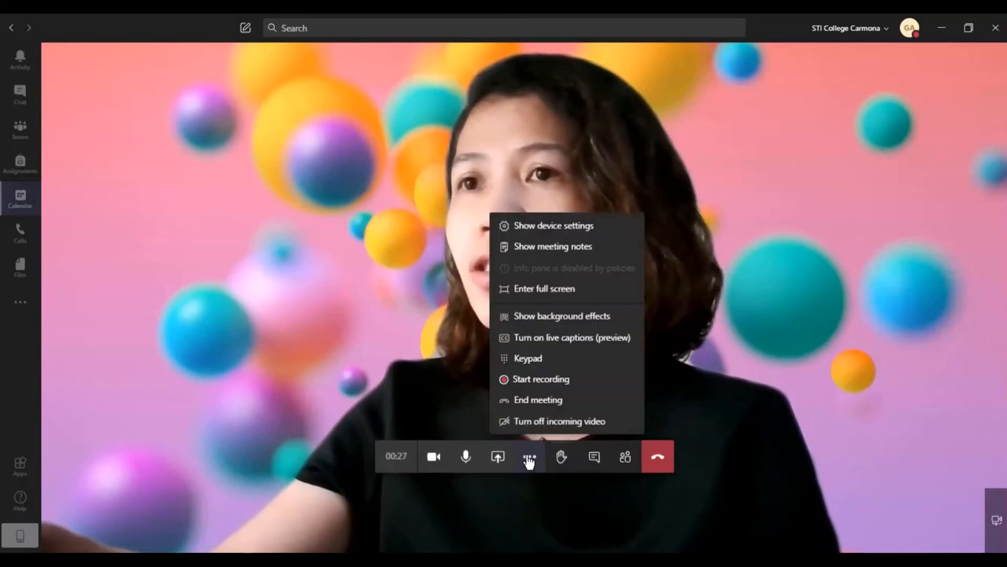
left_click(521, 235)
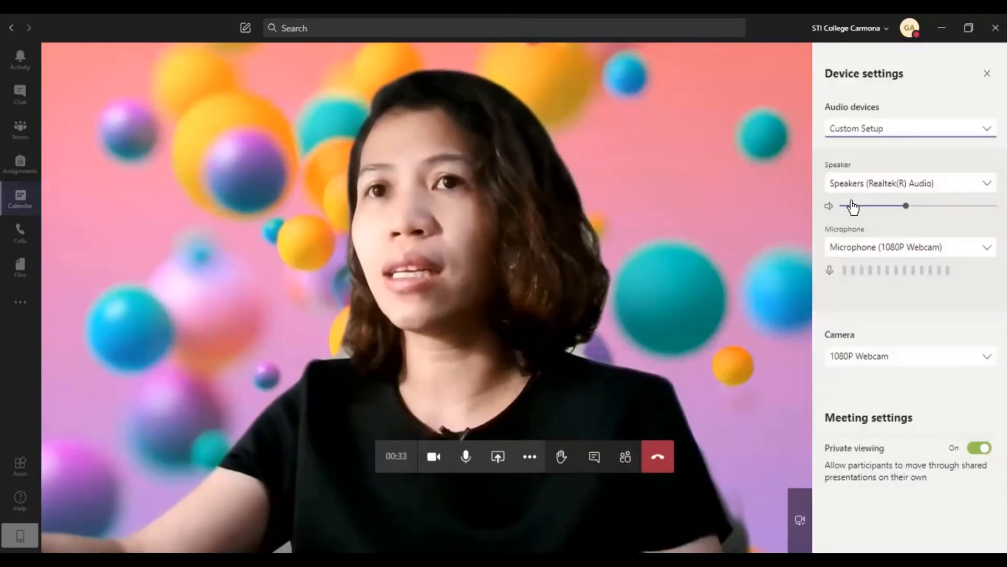
left_click(989, 76)
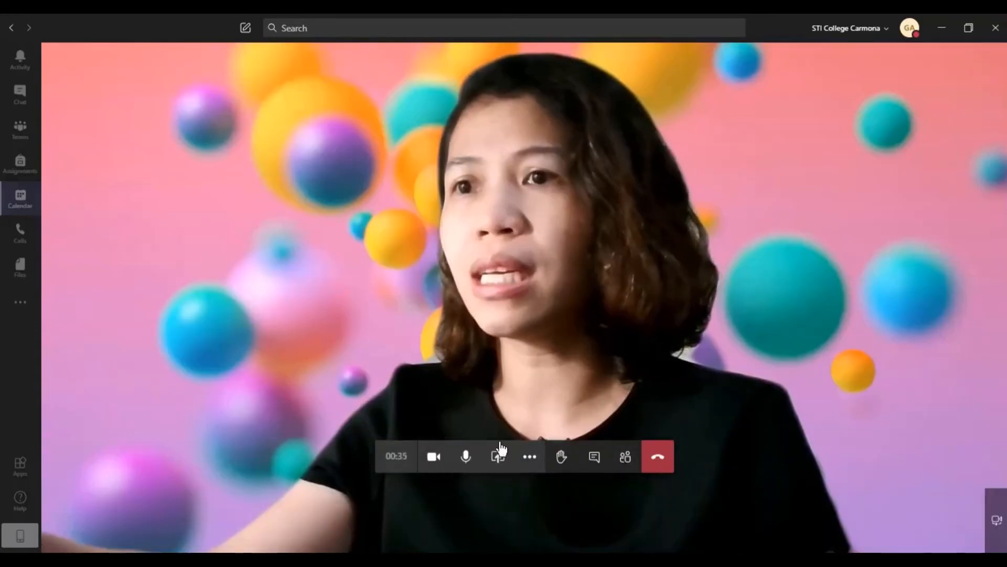
left_click(529, 456)
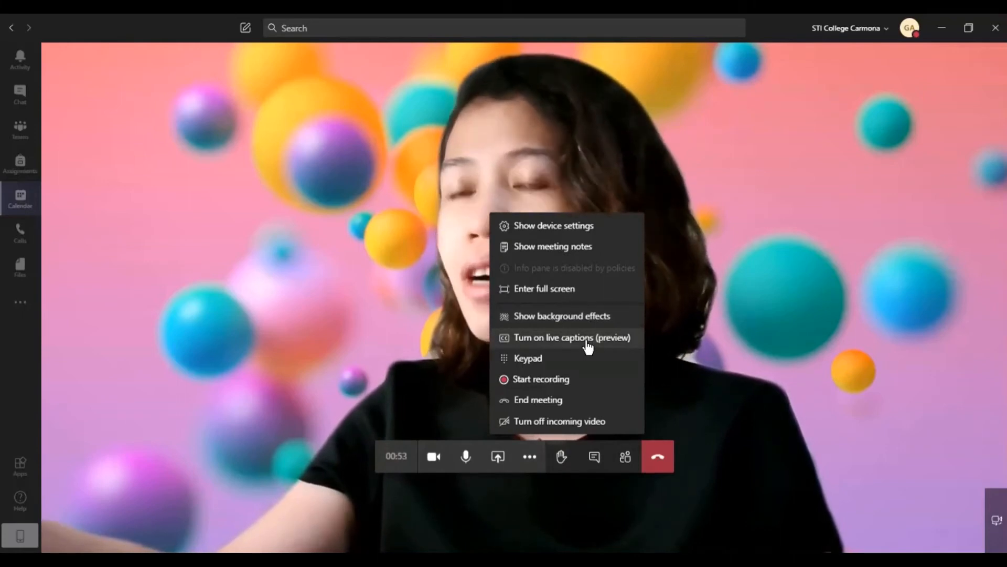
left_click(587, 344)
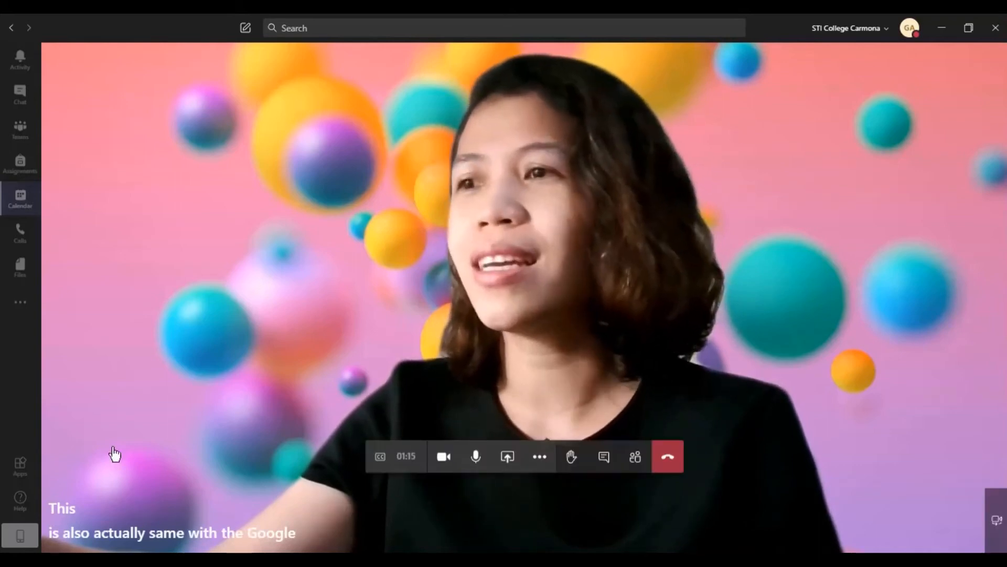
Step: Turn off live captions, show and close the dial pad, then dismiss More actions
left_click(540, 457)
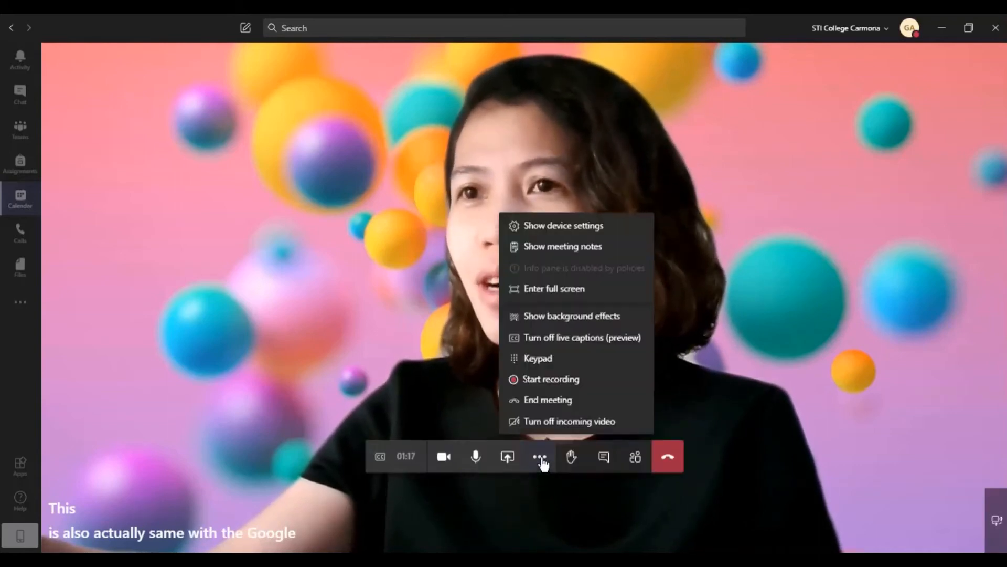
left_click(569, 339)
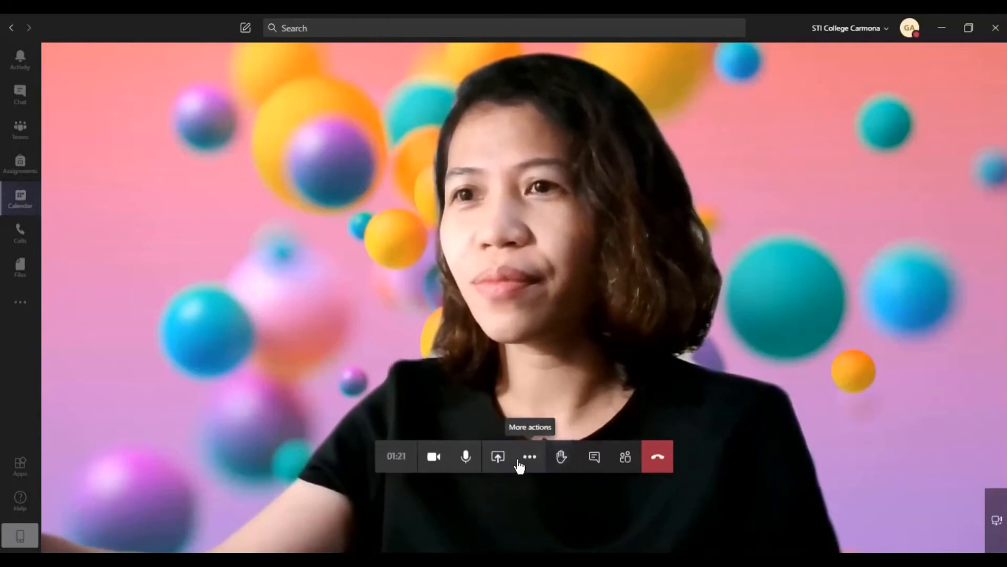
left_click(529, 458)
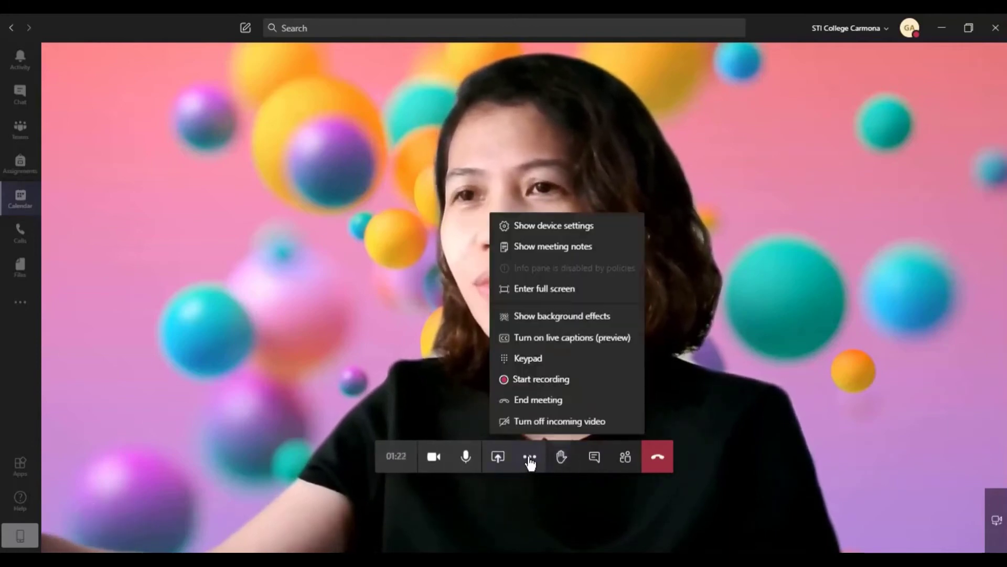
left_click(528, 358)
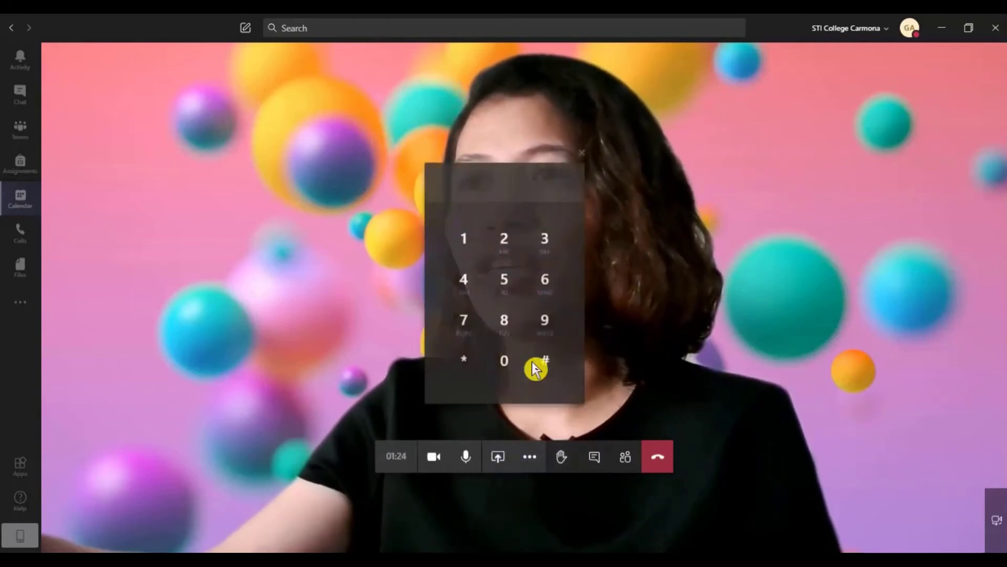
left_click(581, 153)
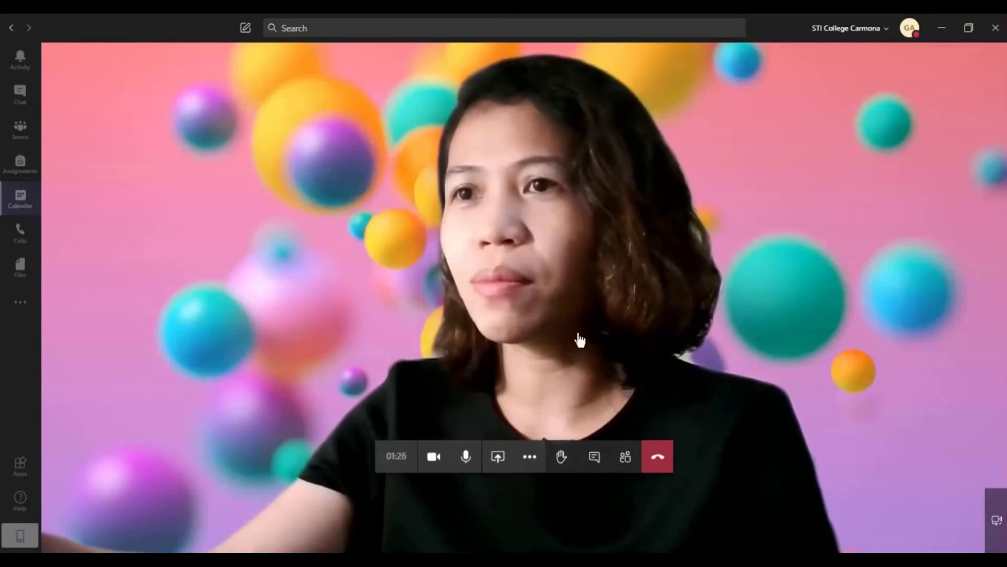
left_click(529, 460)
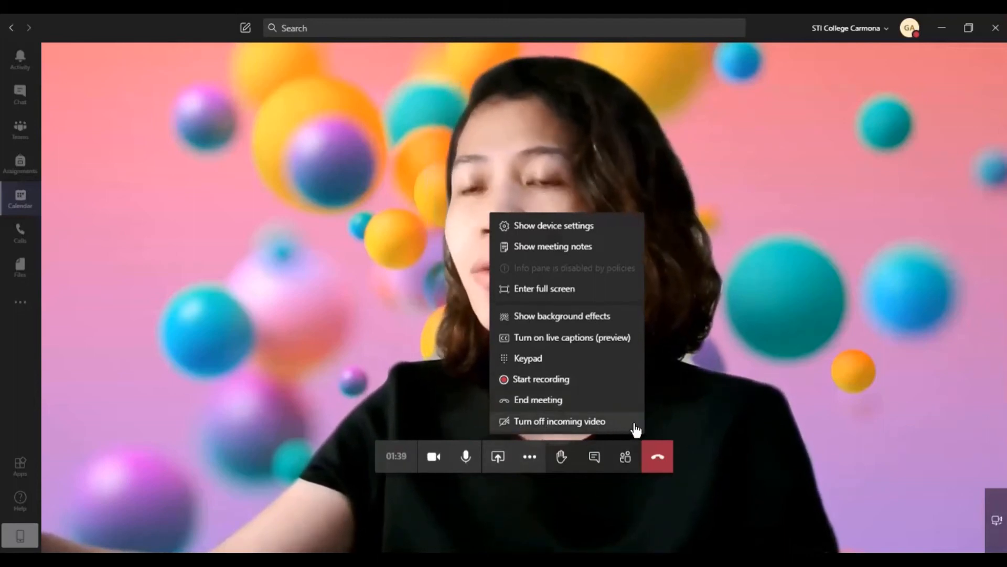
left_click(755, 386)
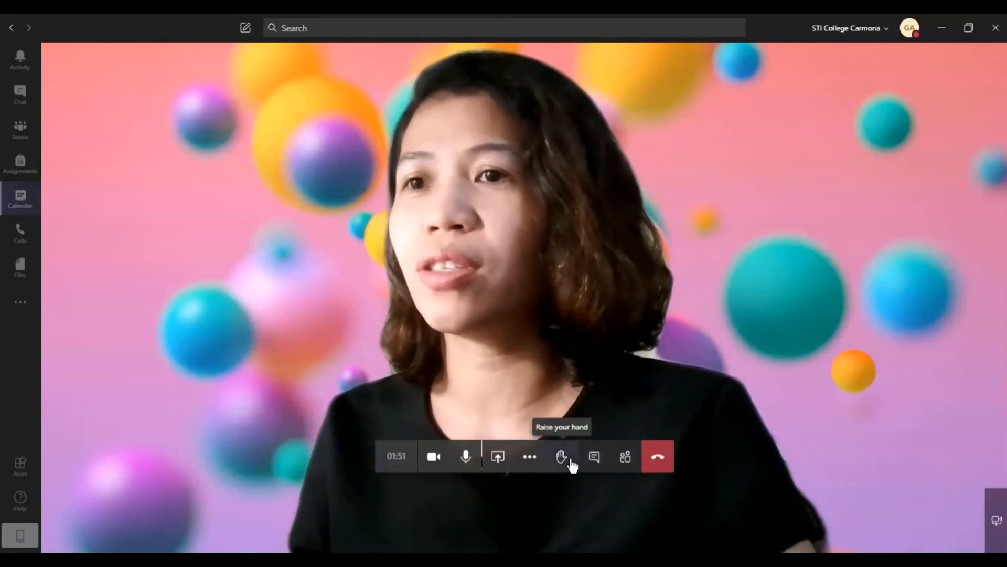
Step: Raise and lower hand, then send a short test message in the meeting chat
left_click(563, 457)
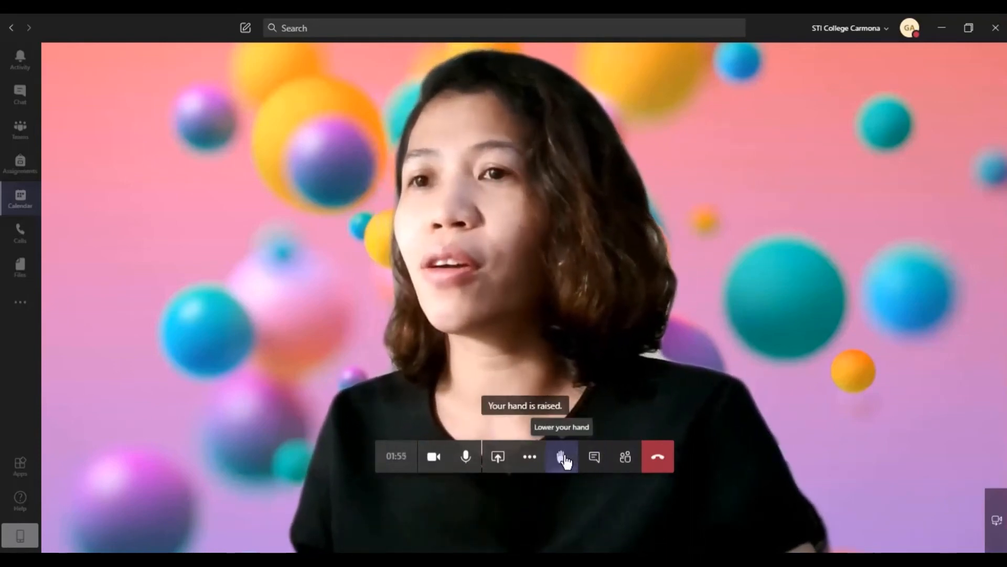
left_click(564, 456)
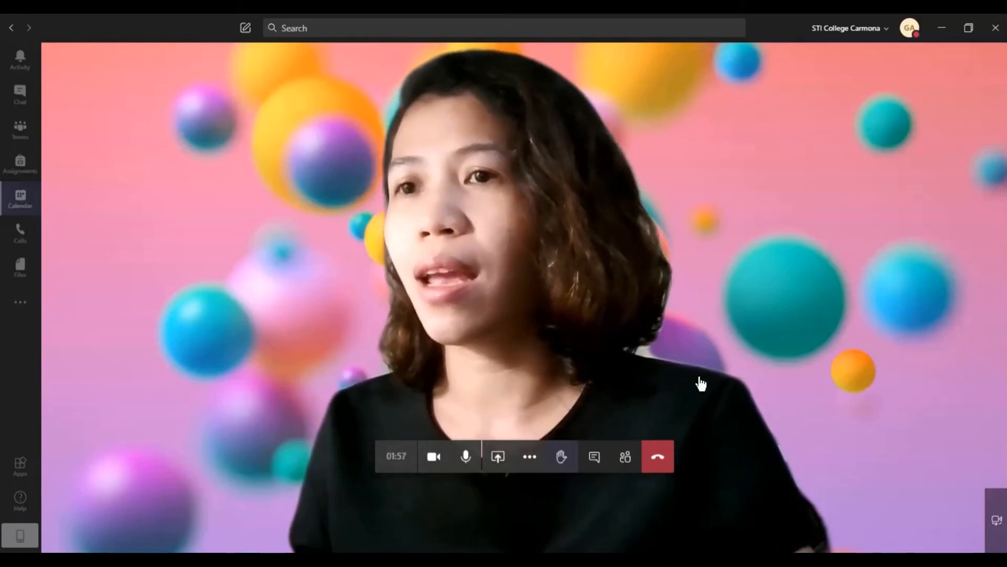
left_click(593, 456)
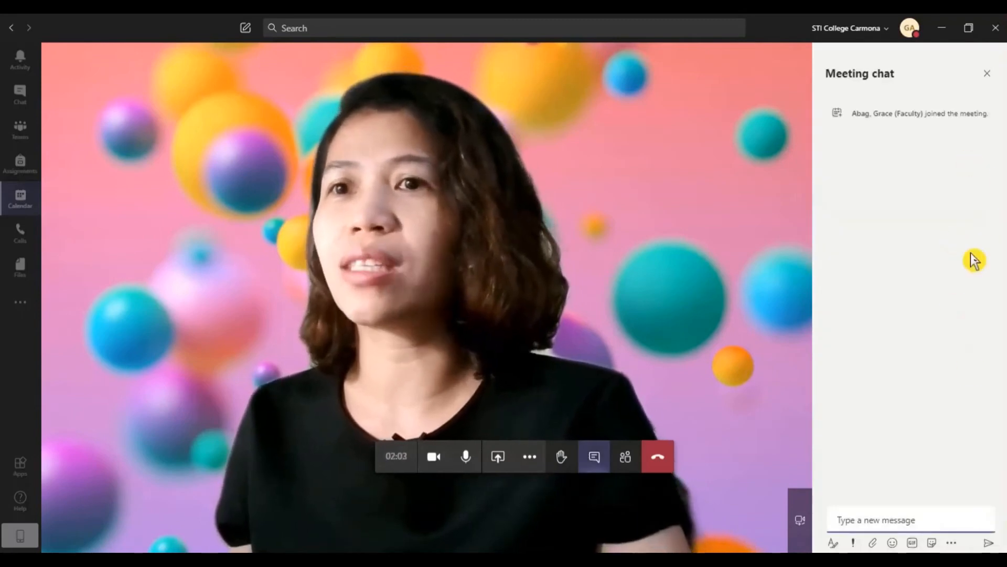
left_click(852, 518)
type("dgxbc")
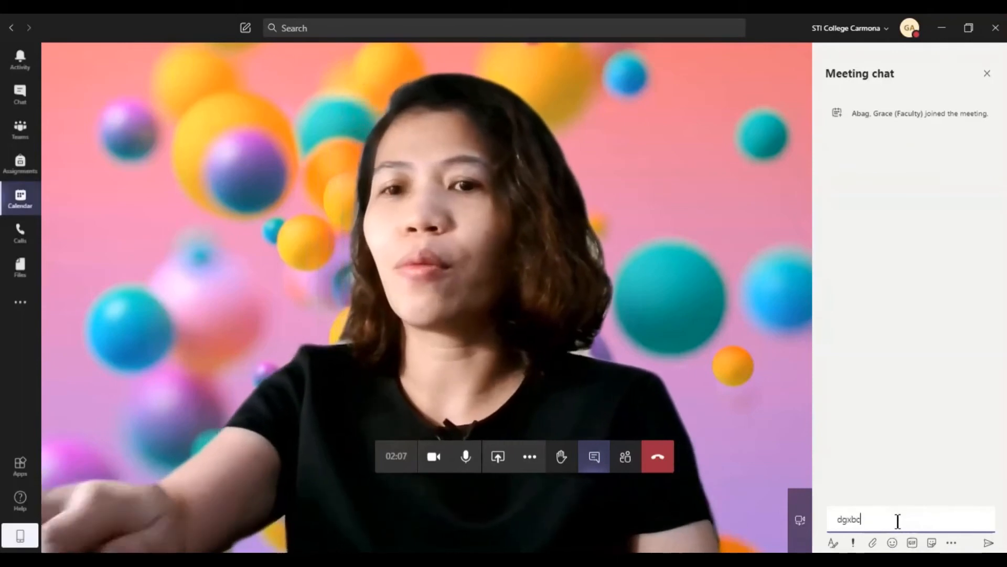
key("Return")
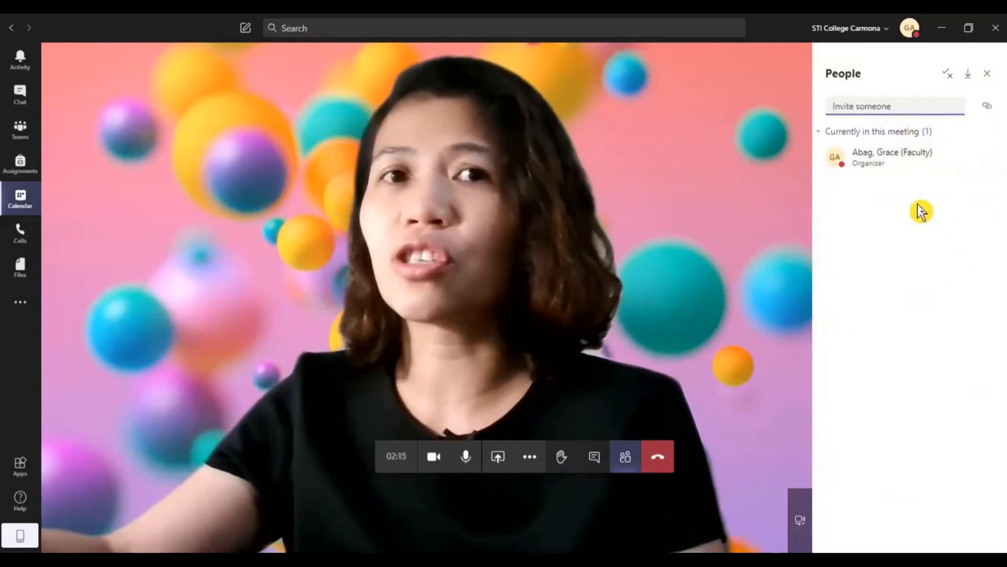
Step: Search Invite someone in the Participants panel, dismiss the empty results and close the panel
left_click(871, 106)
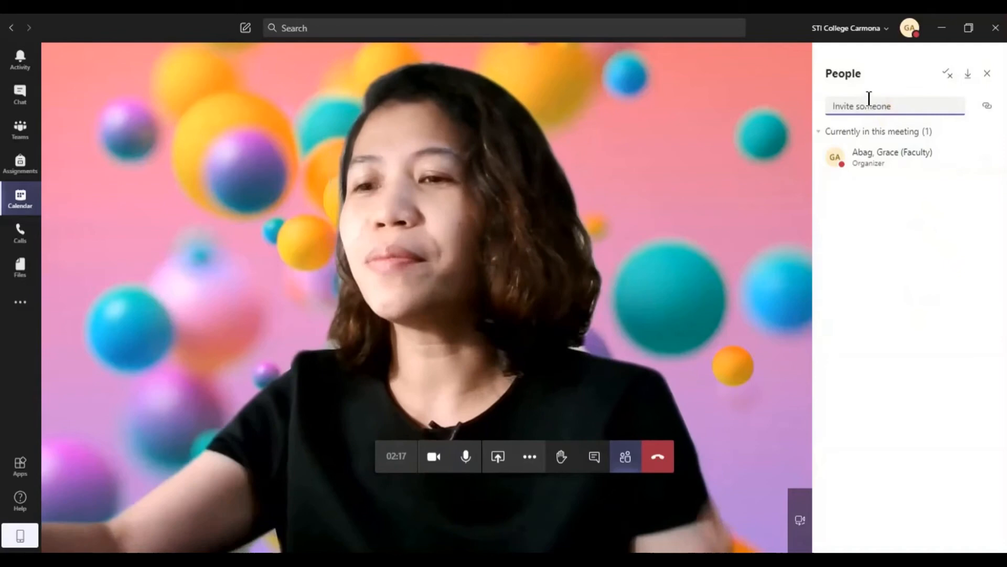
type("ab")
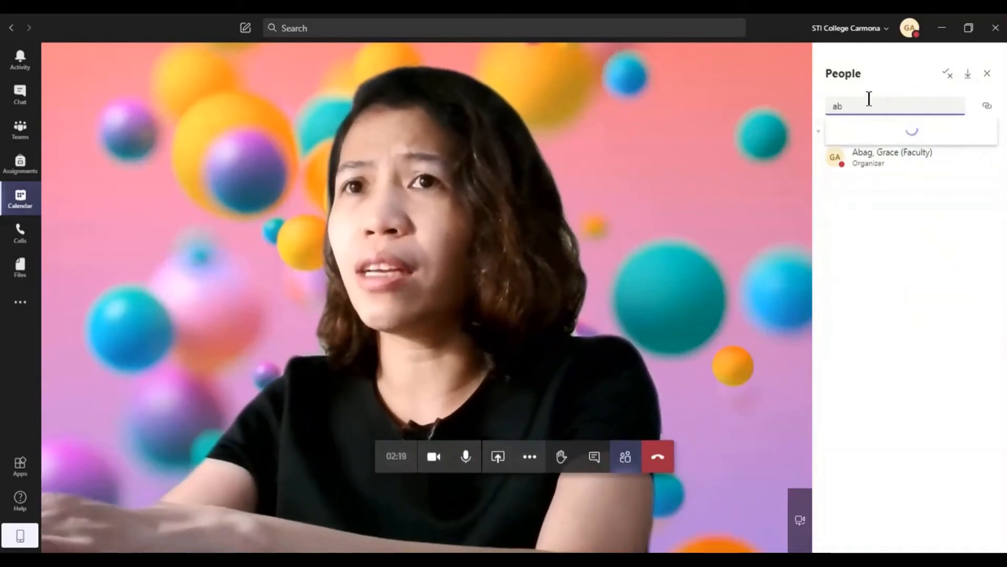
type("aggr")
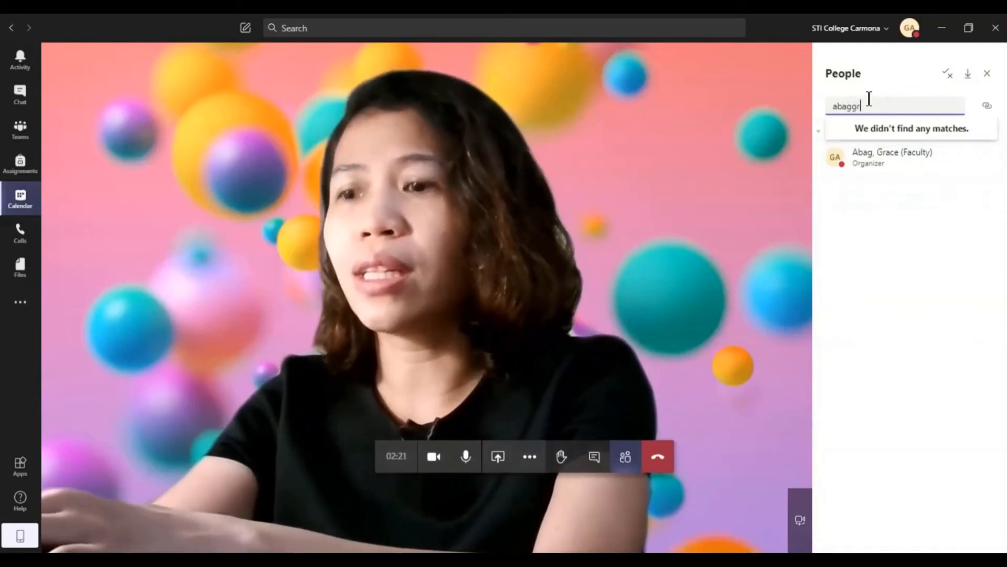
type("ace")
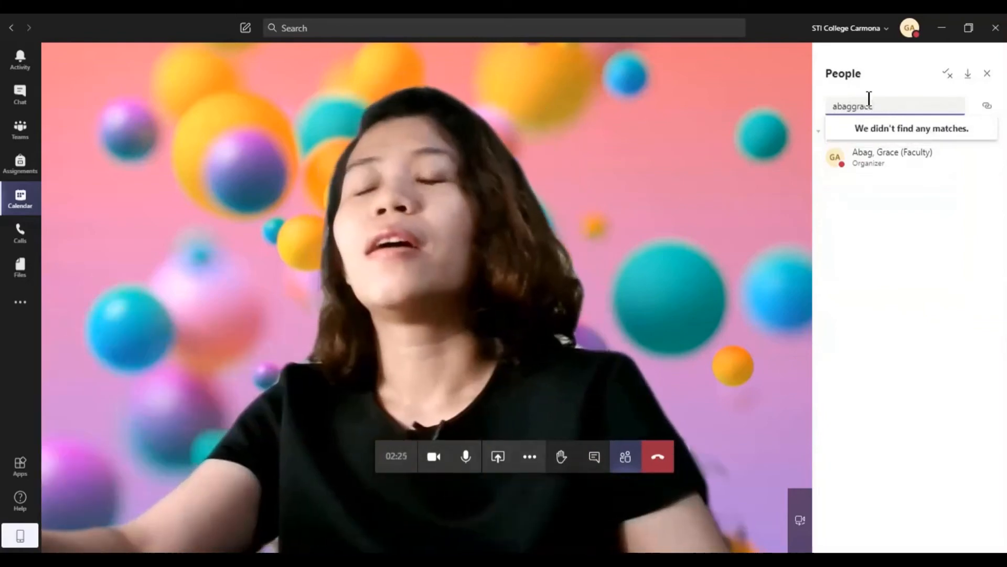
left_click(826, 223)
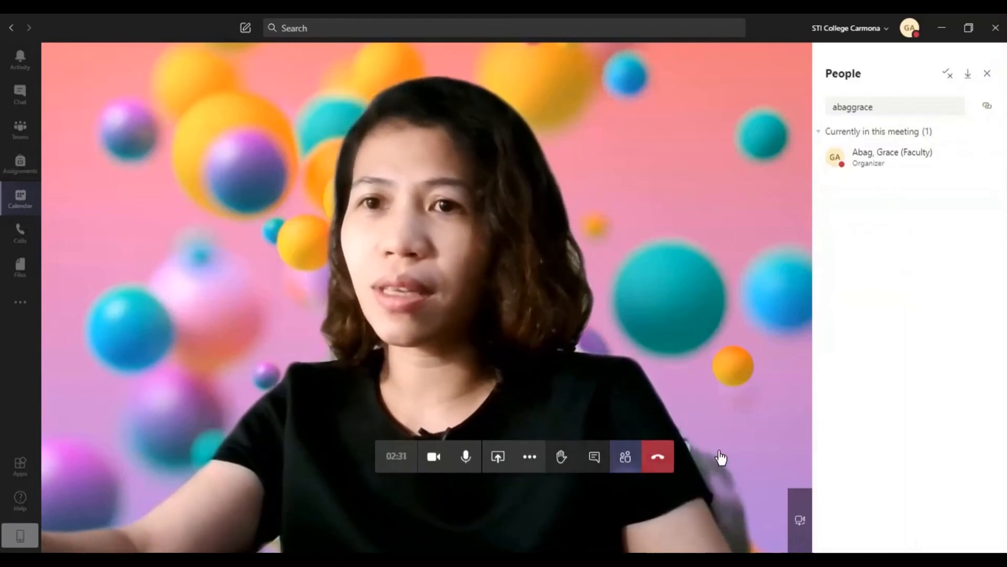
left_click(987, 73)
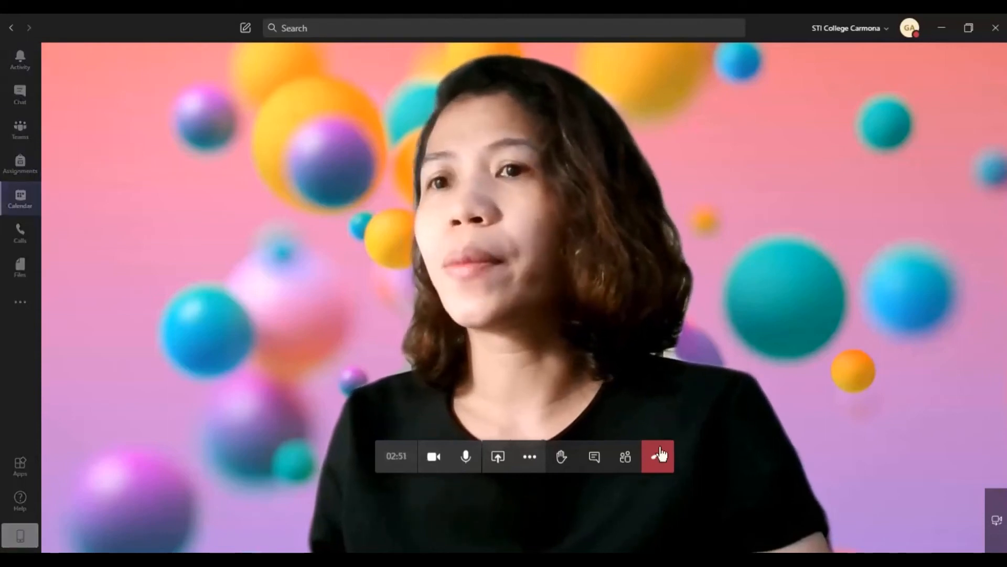
Step: Leave the meeting and switch to the Calendar view
left_click(659, 455)
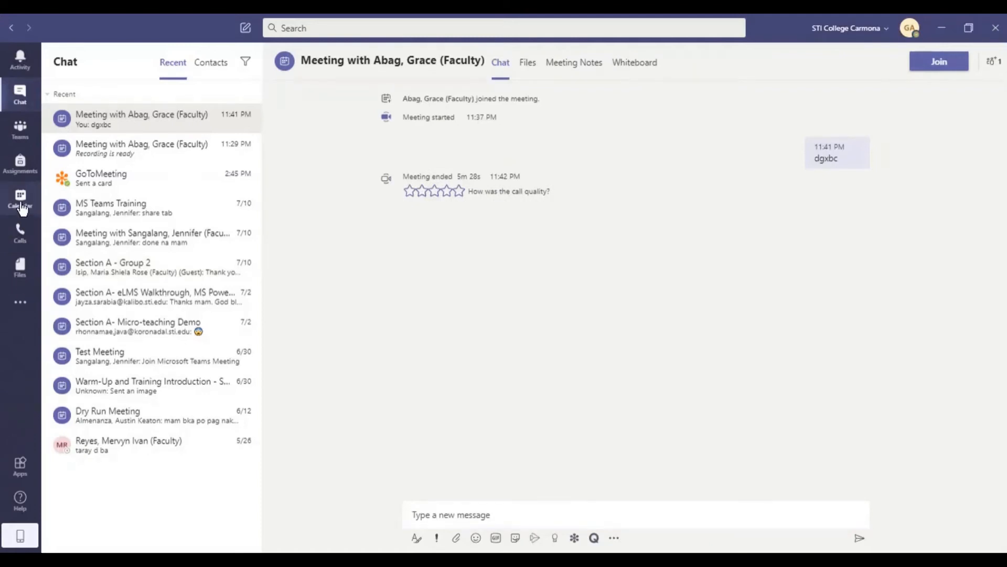
left_click(20, 203)
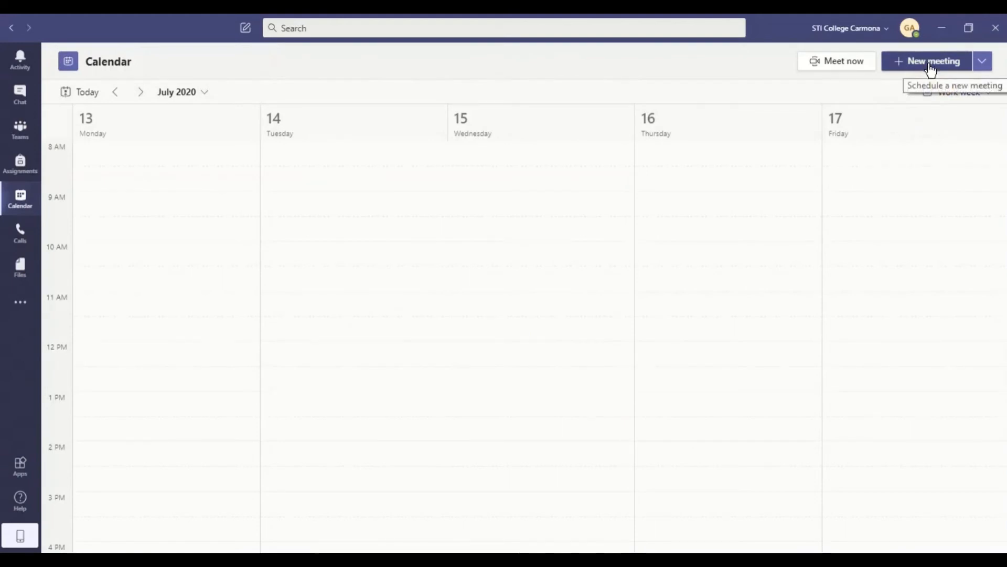
Step: Start a new meeting form and add the Gmail address as a required attendee
left_click(931, 68)
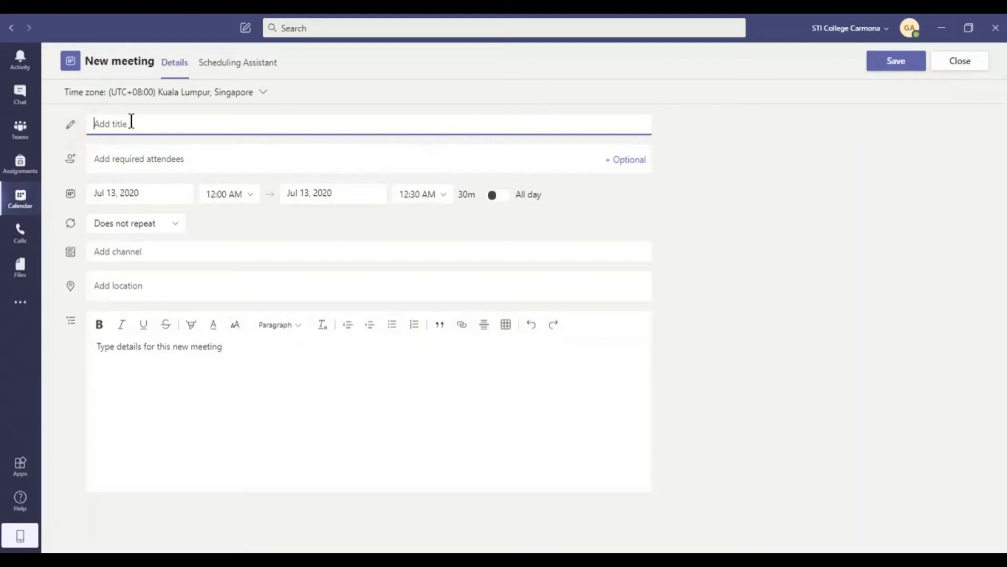
type("Try Meeting")
left_click(118, 163)
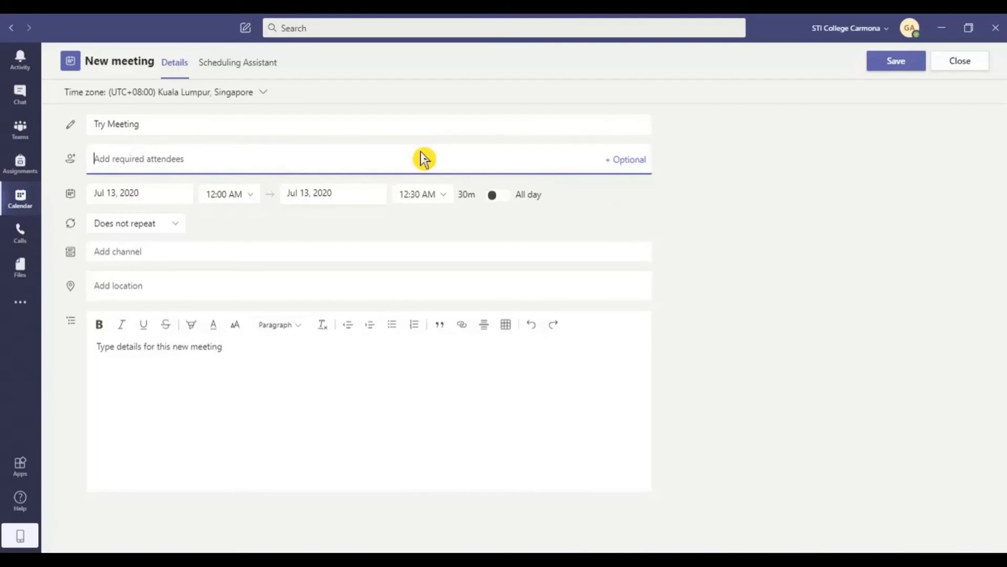
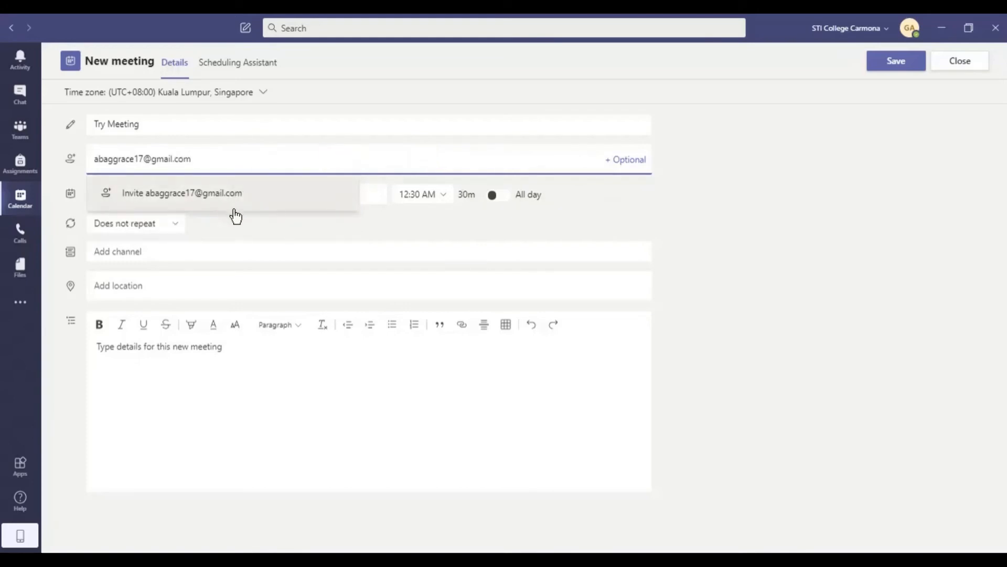
left_click(237, 197)
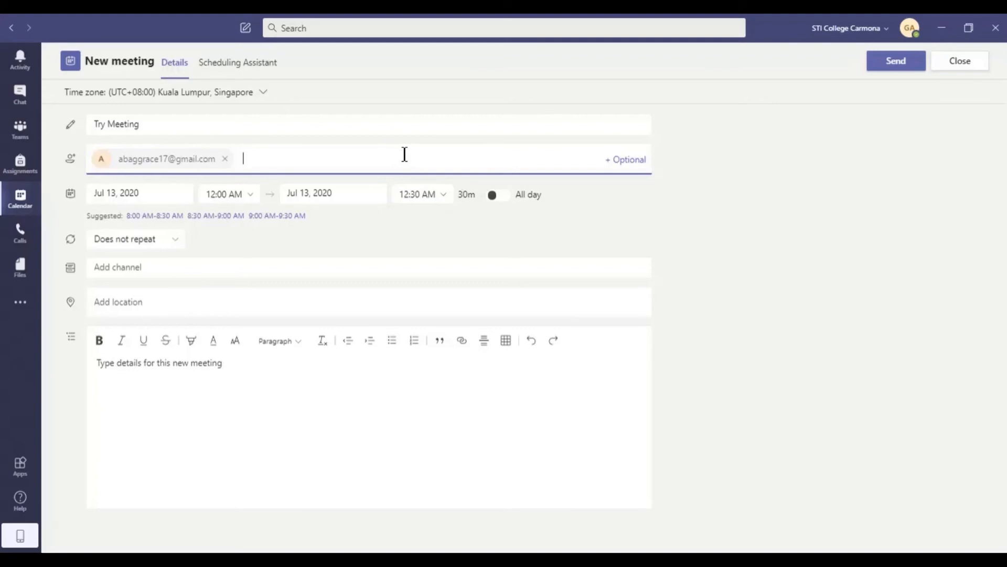
left_click(155, 193)
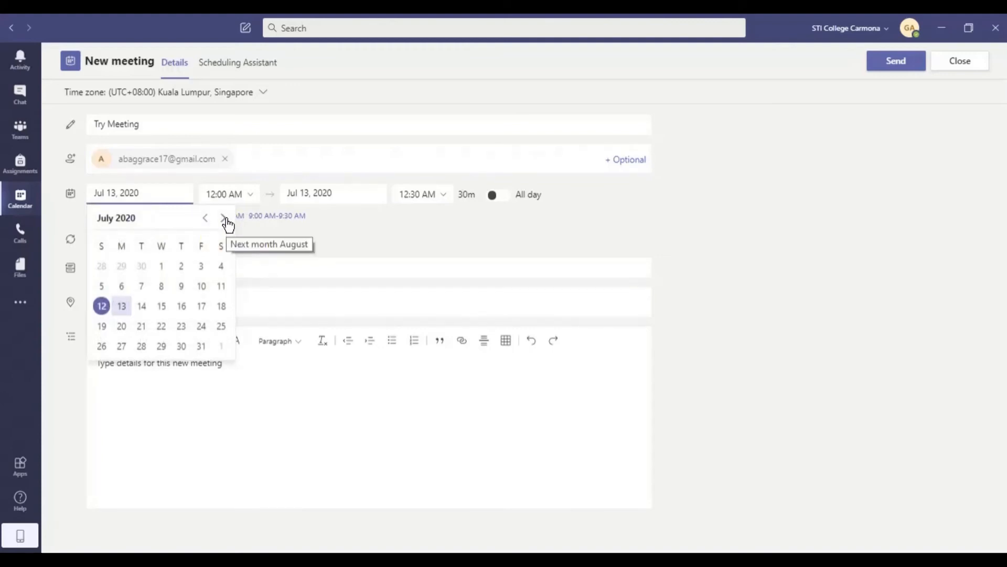
left_click(122, 307)
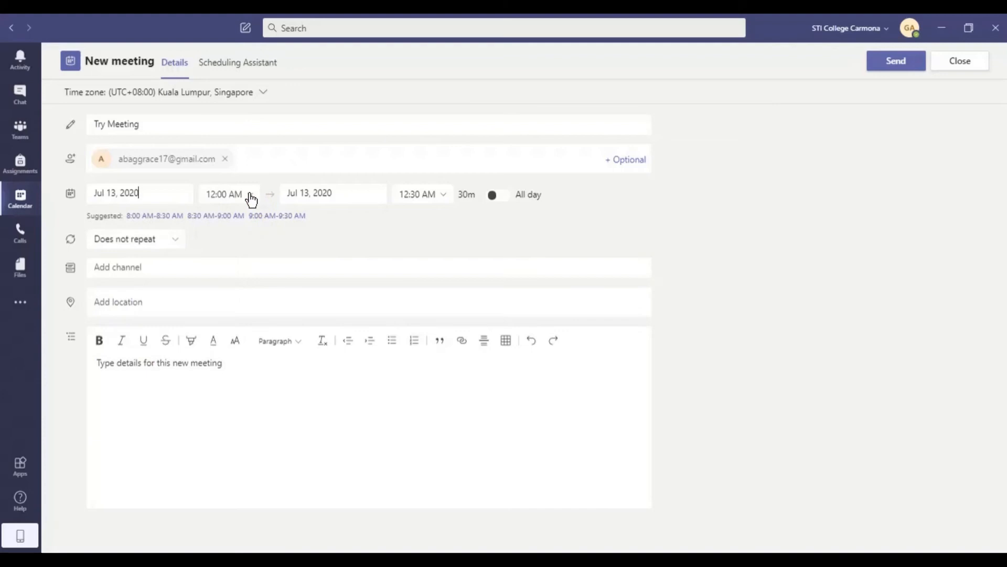
left_click(251, 198)
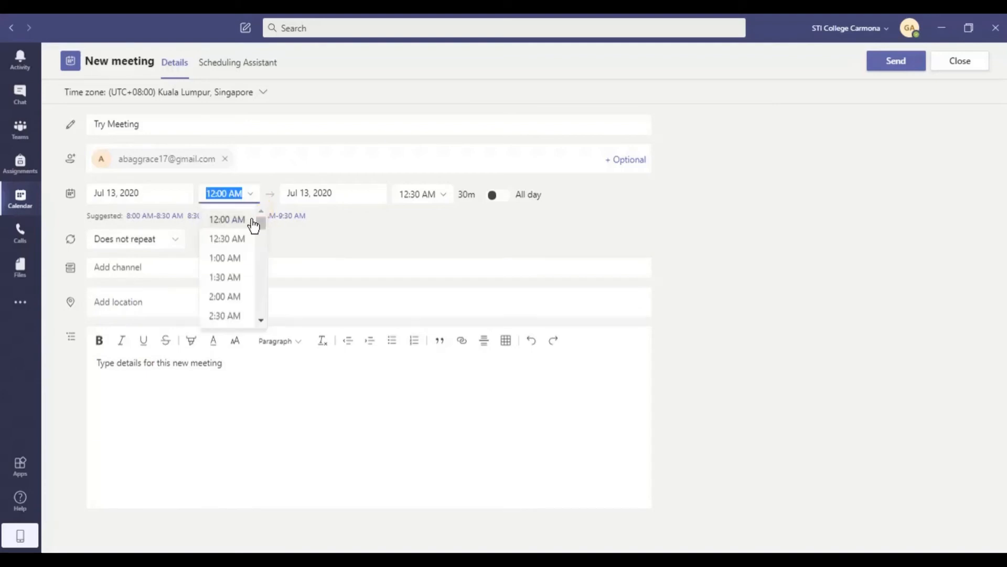
left_click(251, 221)
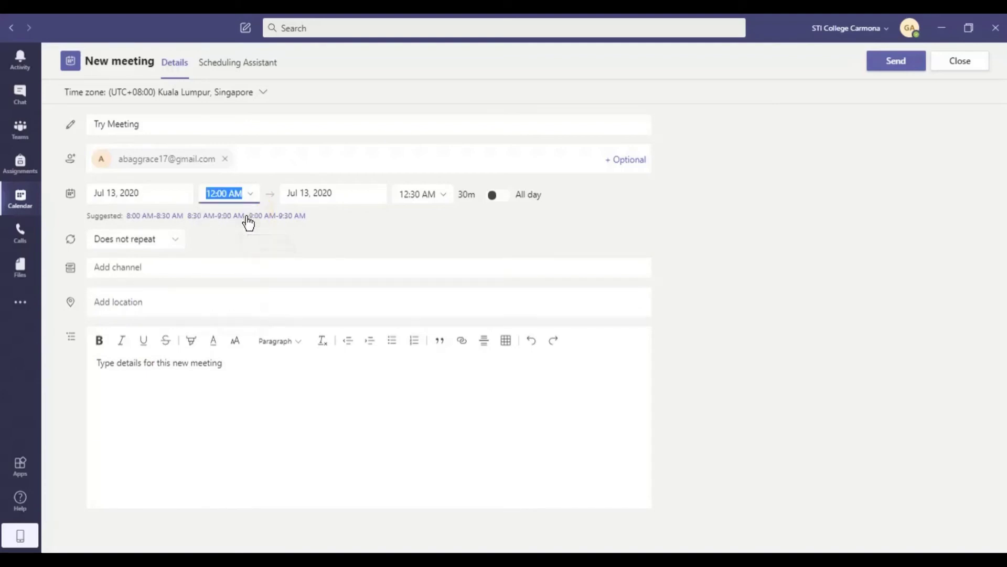
left_click(354, 197)
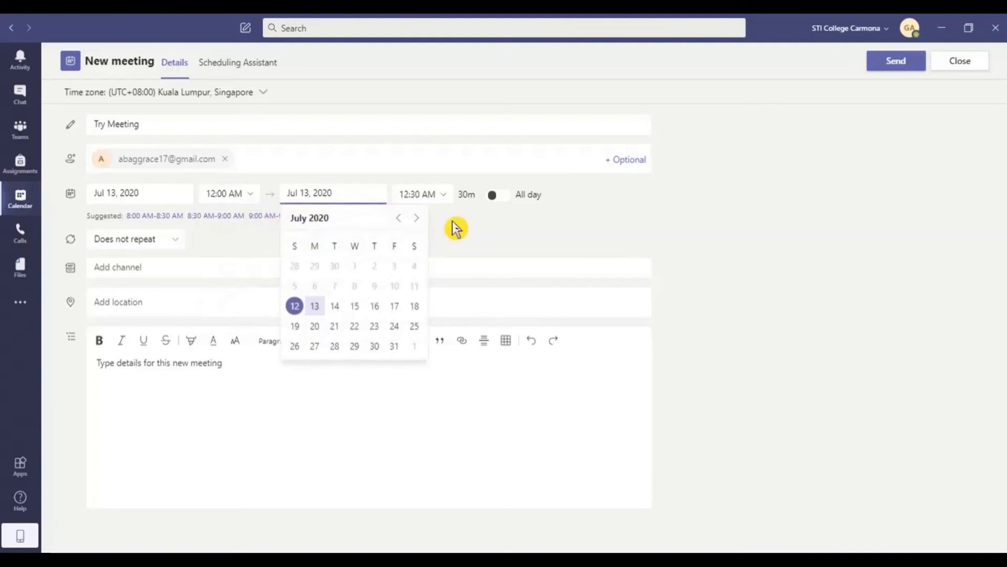
left_click(457, 228)
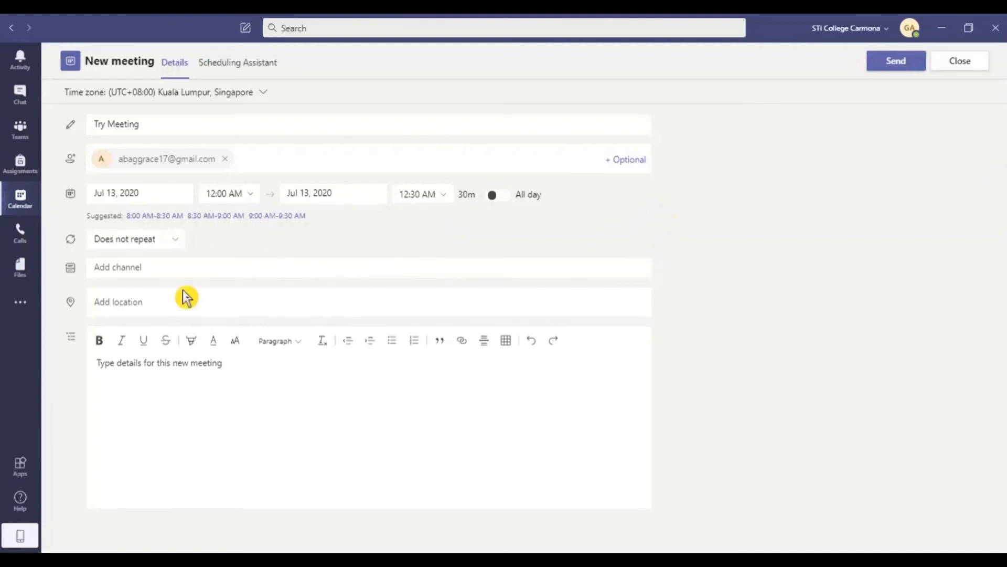
left_click(153, 266)
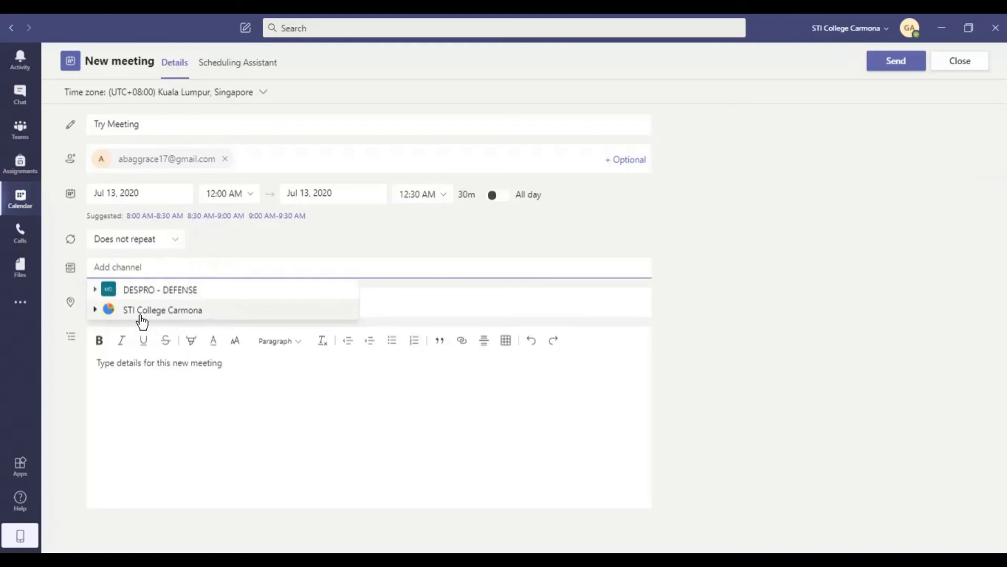
left_click(435, 303)
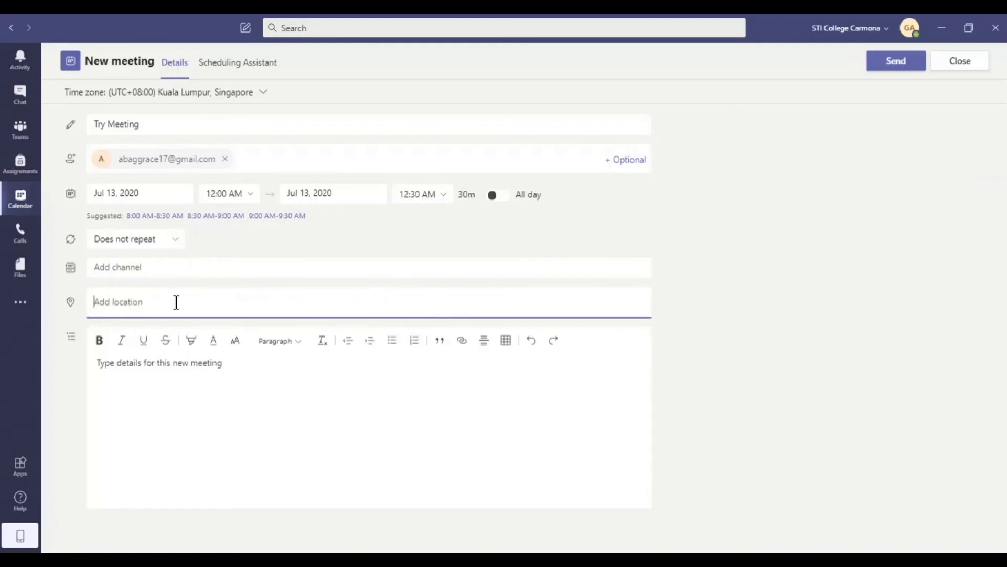
left_click(147, 377)
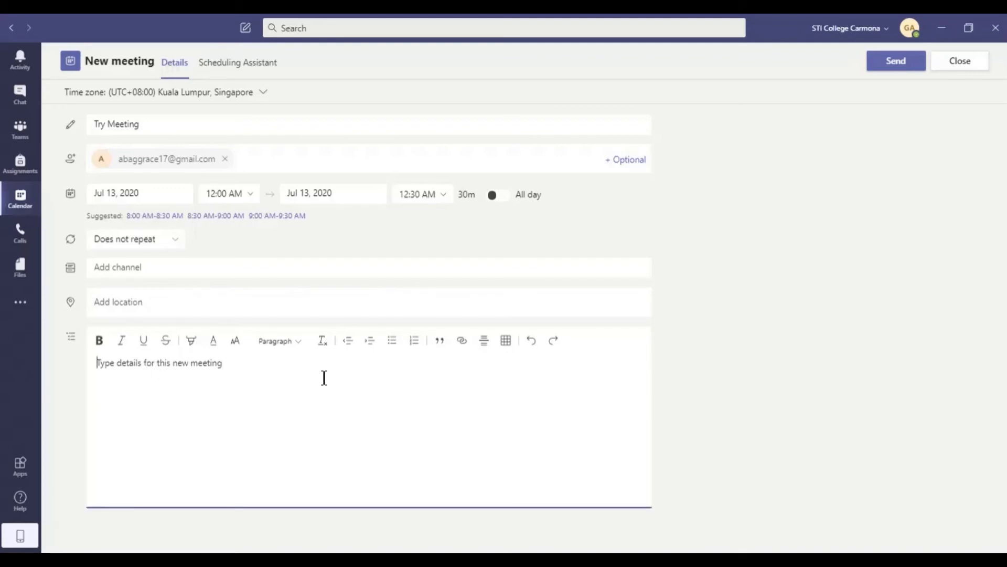
type("h")
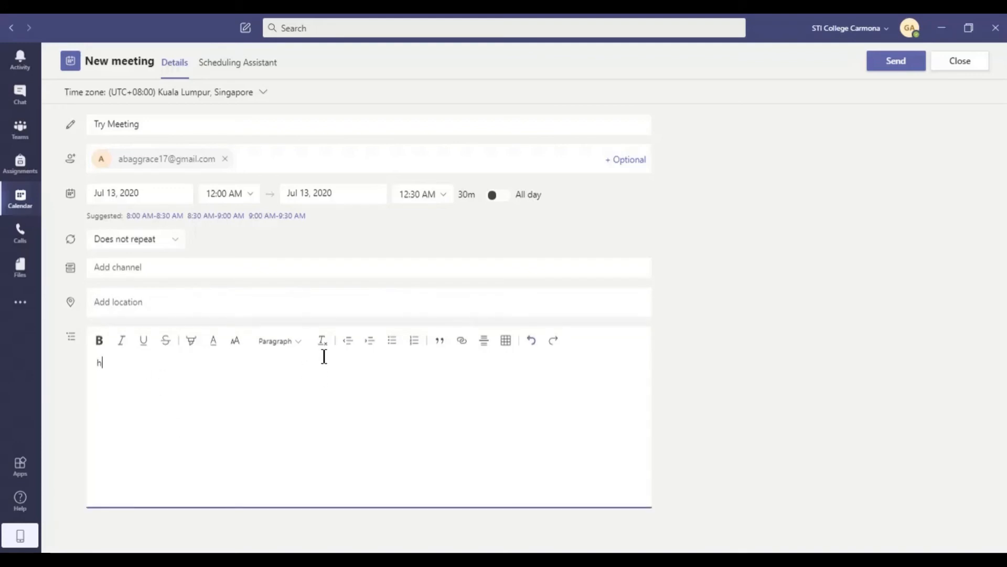
Step: Add a short greeting to the meeting details and send the Try Meeting invitation
key("BackSpace")
type("Hi juddg  k")
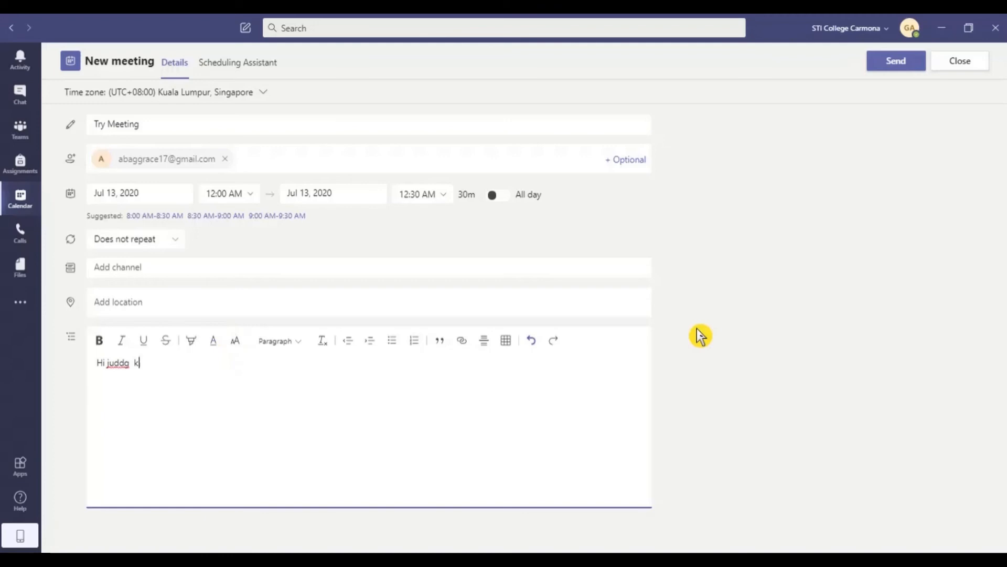
left_click(858, 264)
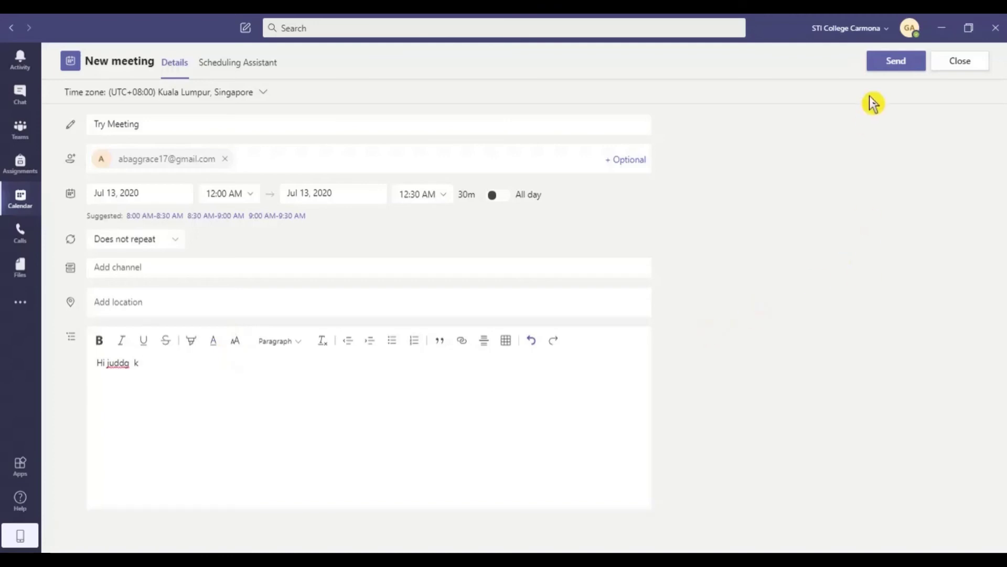
left_click(889, 63)
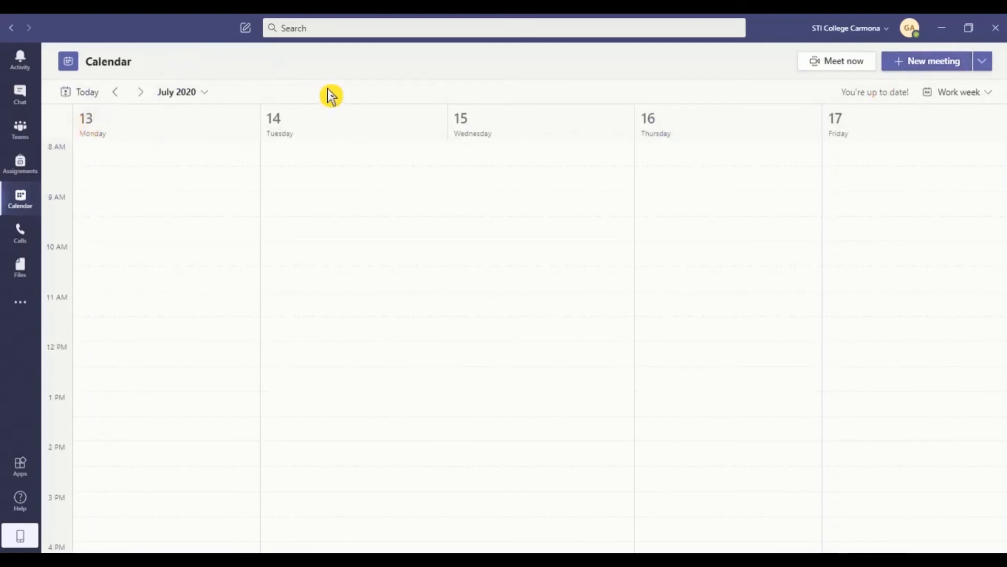
Step: Minimise Teams and reach the Gmail inbox in Chrome via the Google apps grid
left_click(945, 30)
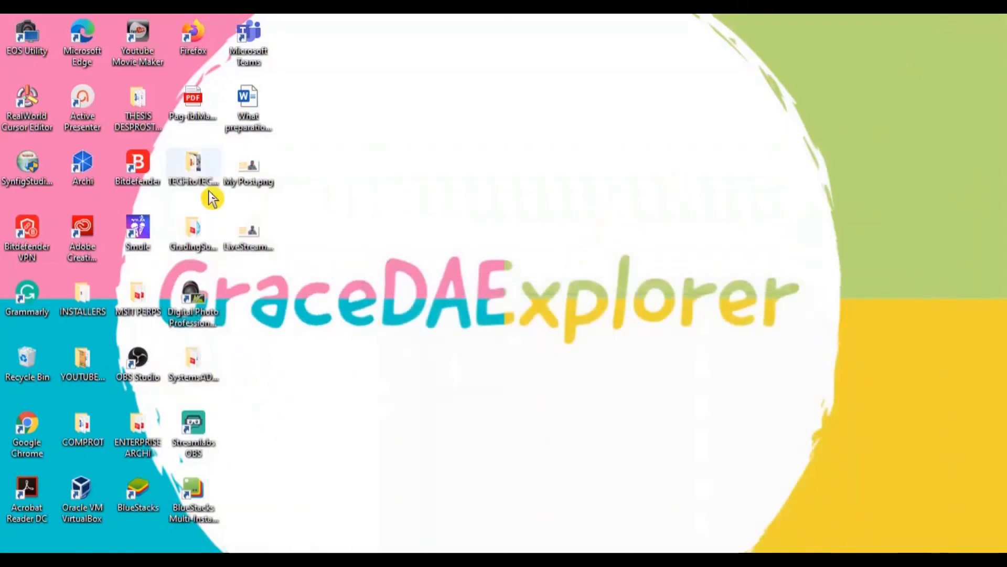
left_click(409, 561)
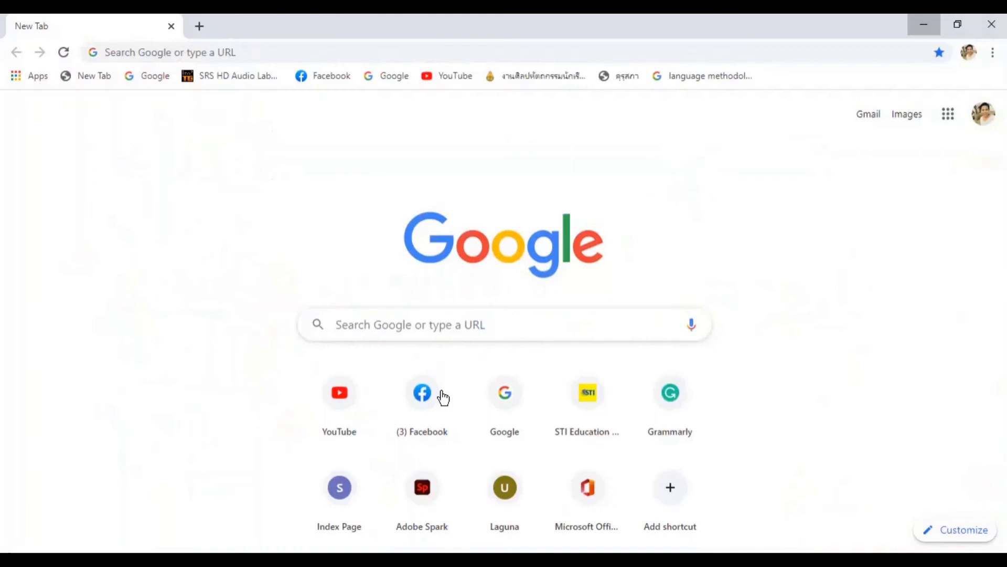
left_click(947, 114)
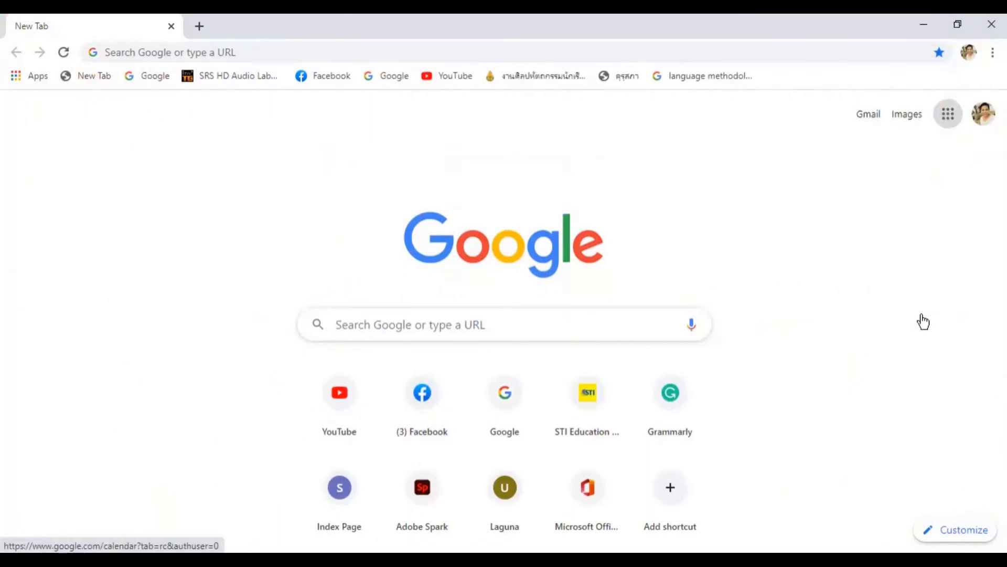
left_click(963, 254)
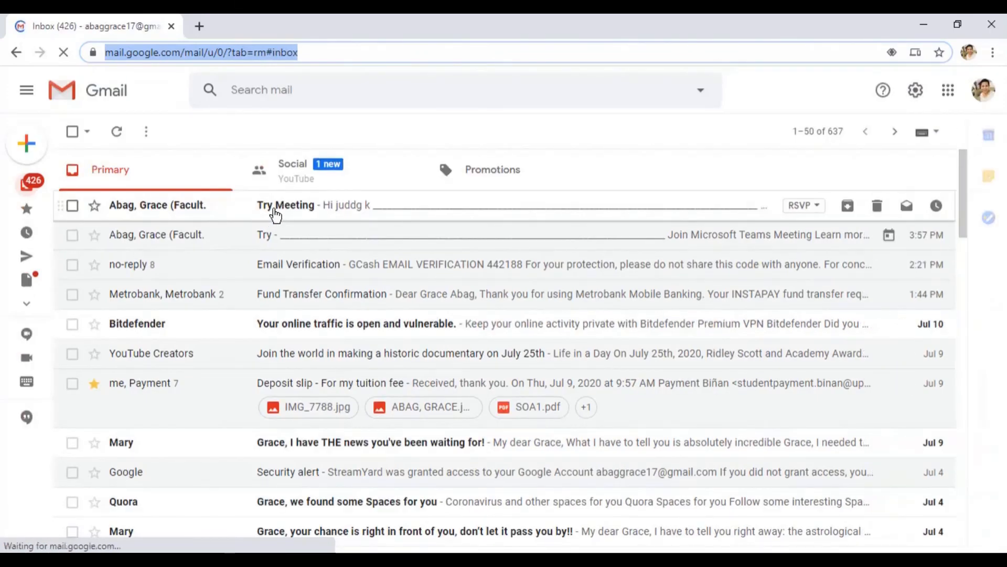
Step: Open the Try Meeting email in Gmail and answer Yes to the invitation
left_click(275, 211)
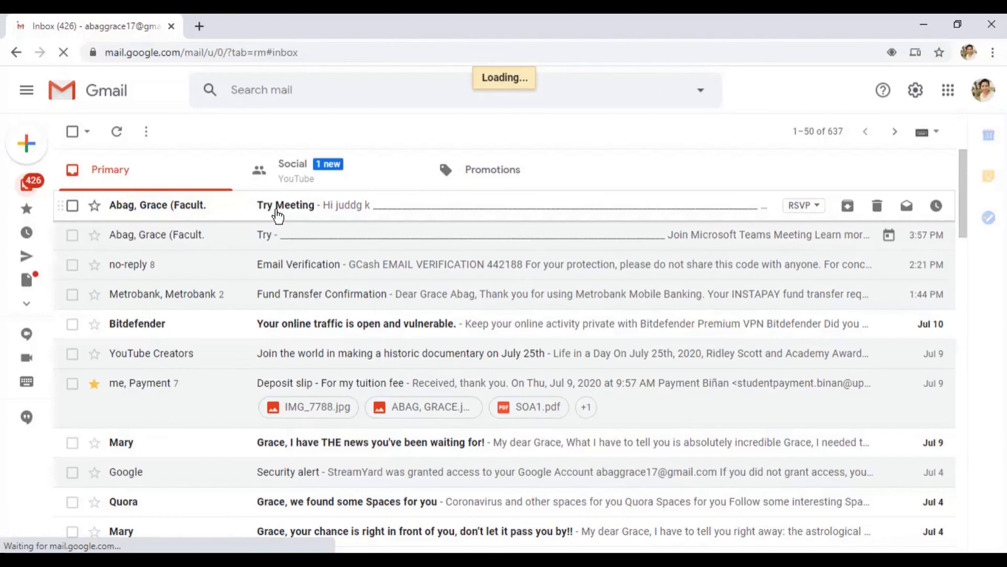
left_click(282, 212)
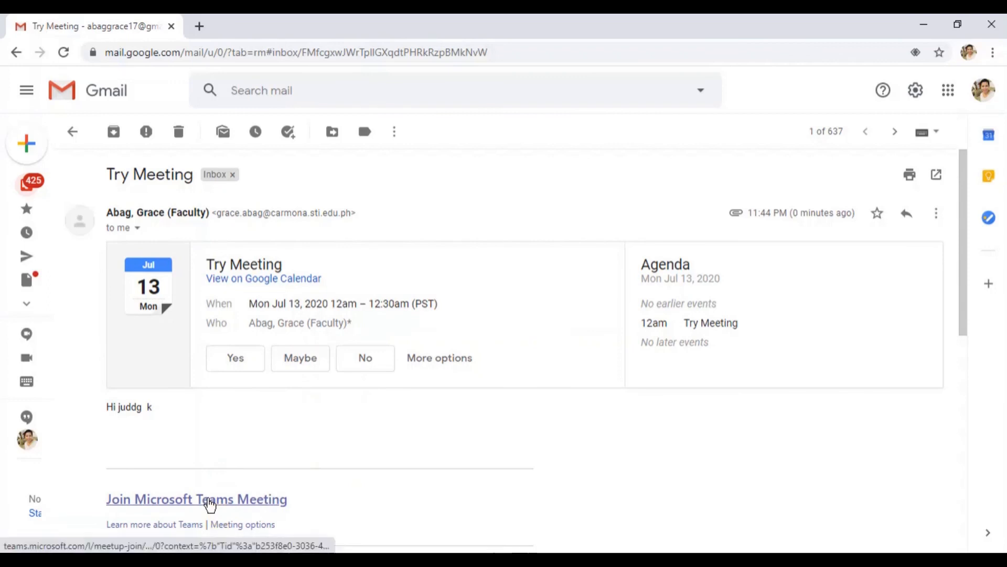
left_click(234, 357)
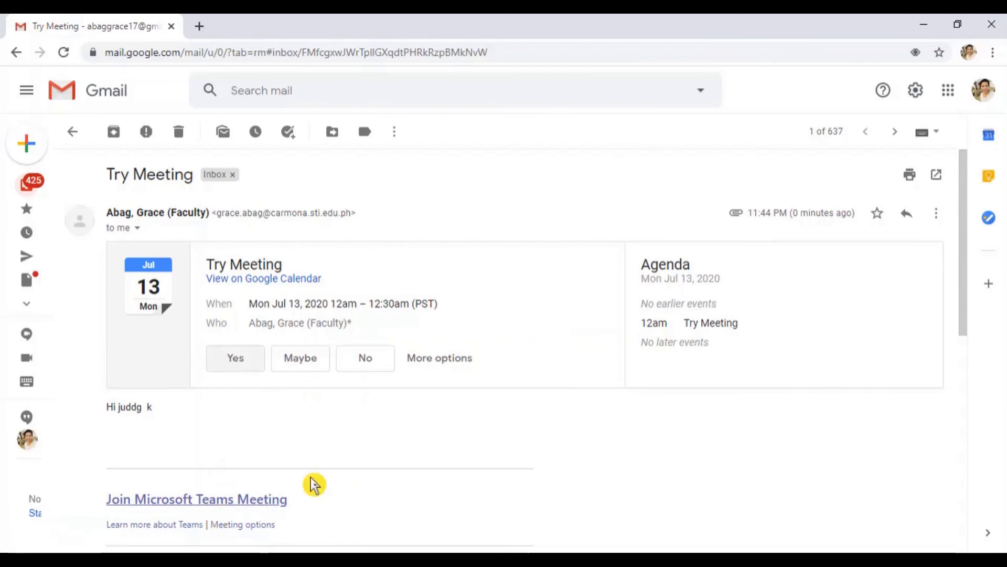